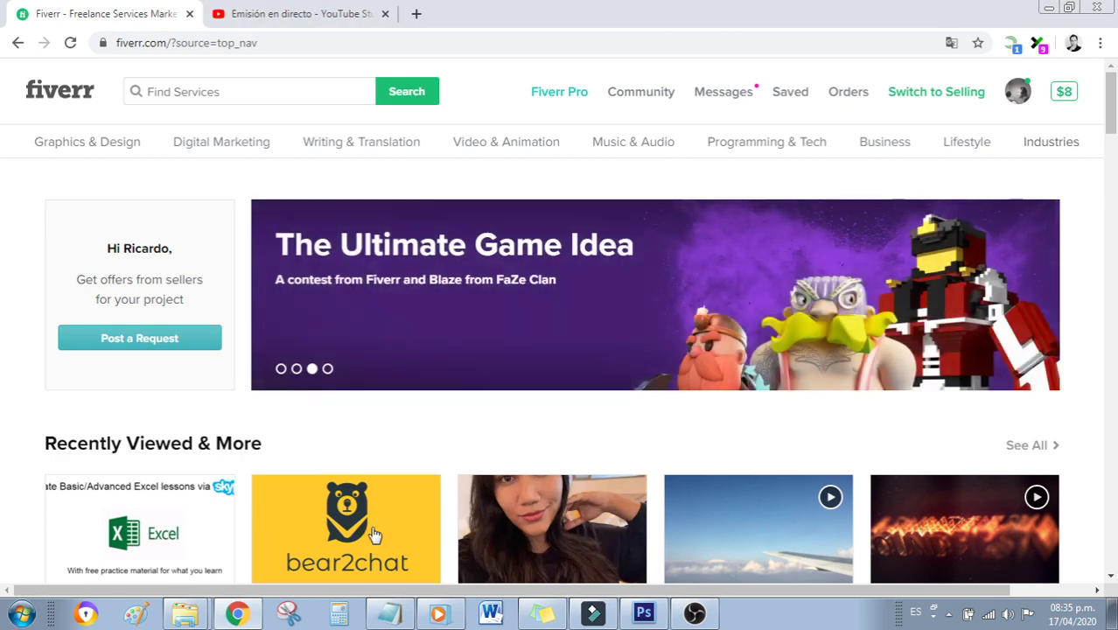
{"action": "left_click", "coordinate": [438, 612]}
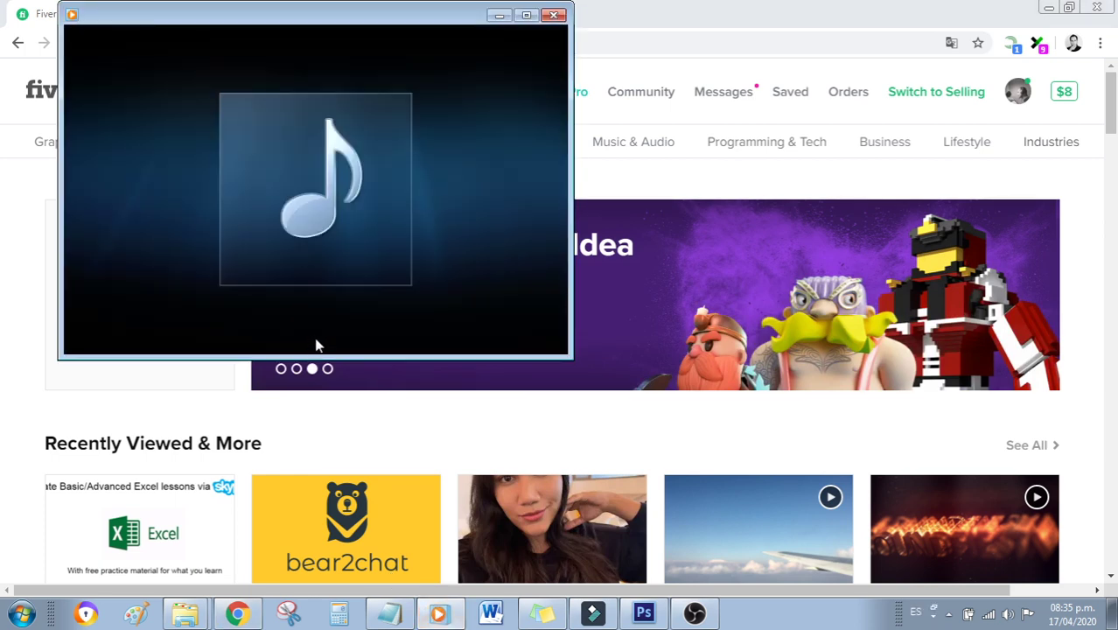
{"action": "left_click", "coordinate": [499, 16]}
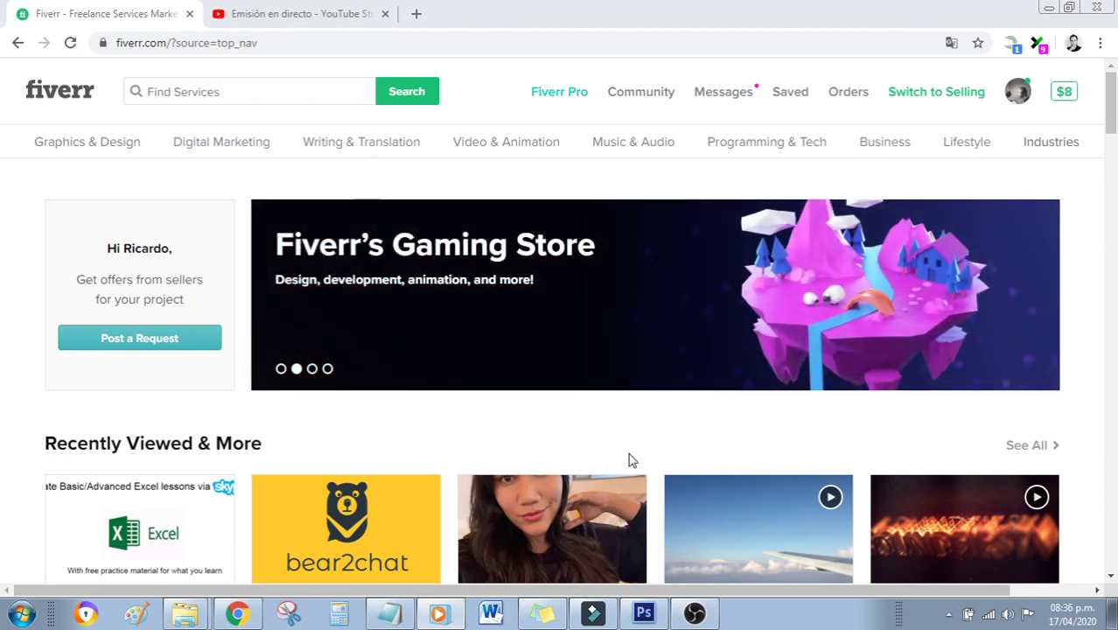
Switch to OBS Studio, lower the desktop audio volume to -36.3 dB and return to the Fiverr page
{"action": "left_click", "coordinate": [693, 615]}
{"action": "left_click_drag", "start_coordinate": [512, 514], "coordinate": [496, 515]}
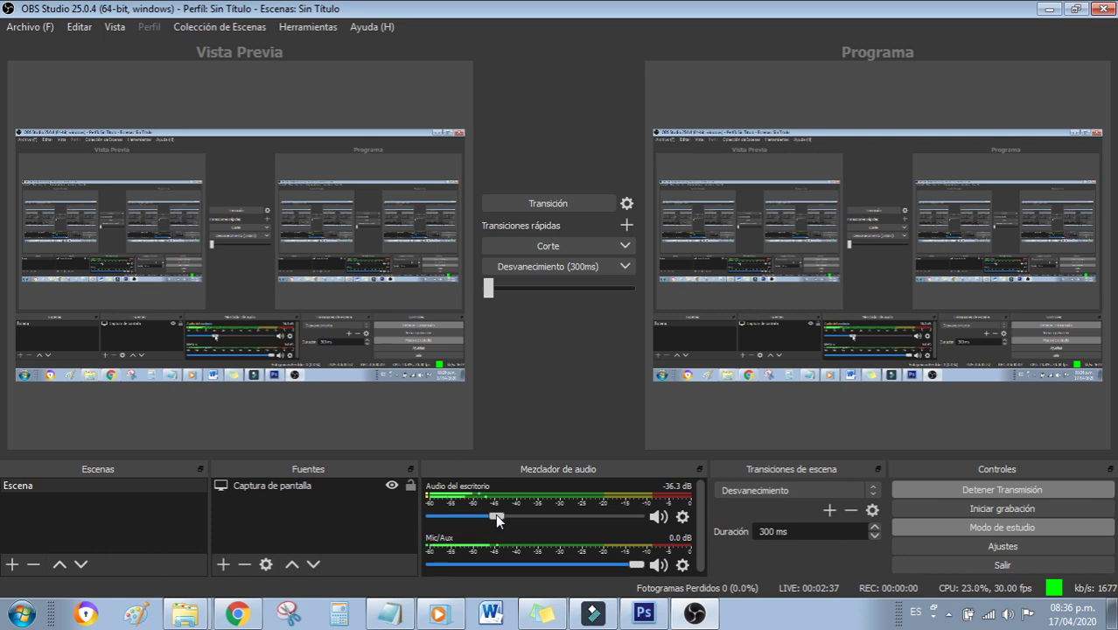
{"action": "left_click", "coordinate": [1047, 11]}
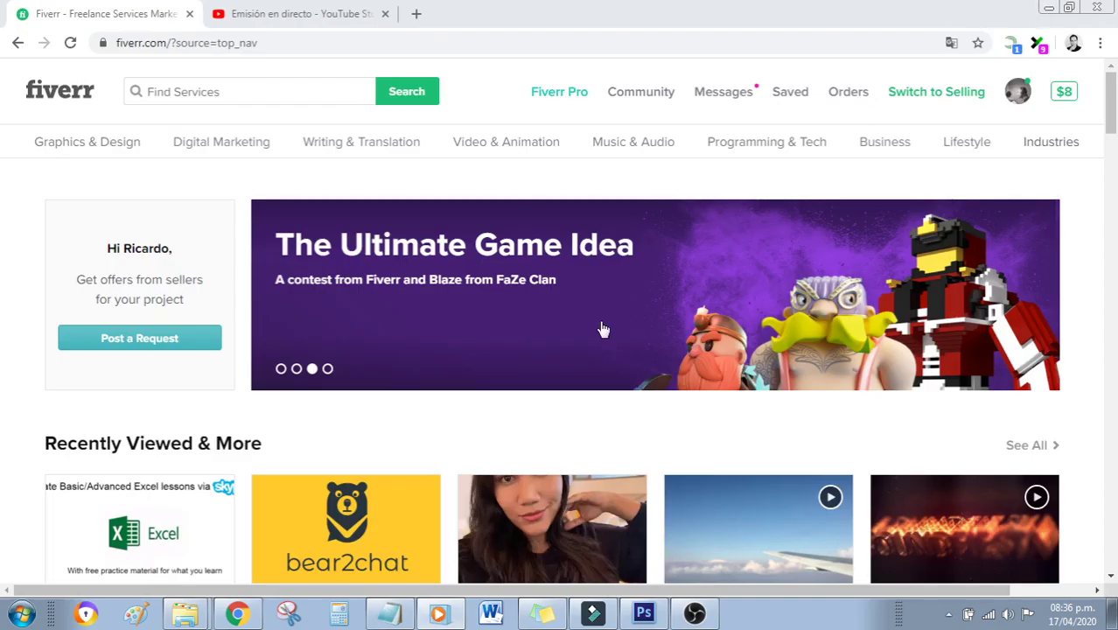
Set the desktop audio volume in OBS Studio to -28.5 dB and return to the Fiverr page
{"action": "left_click", "coordinate": [693, 613]}
{"action": "left_click_drag", "start_coordinate": [495, 516], "coordinate": [512, 518]}
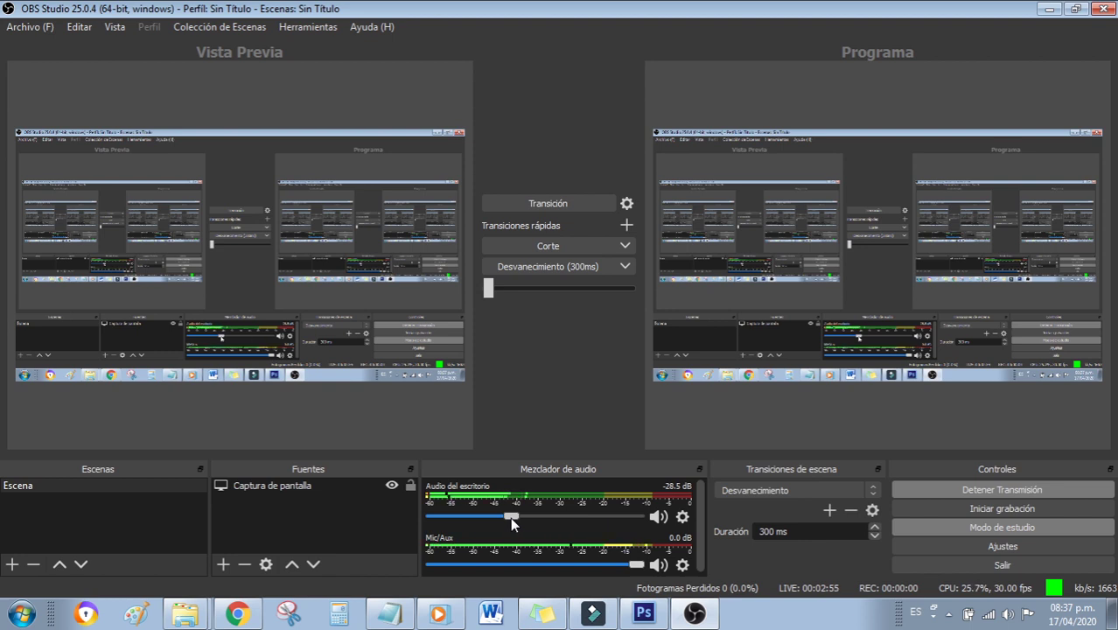
{"action": "left_click", "coordinate": [1048, 9]}
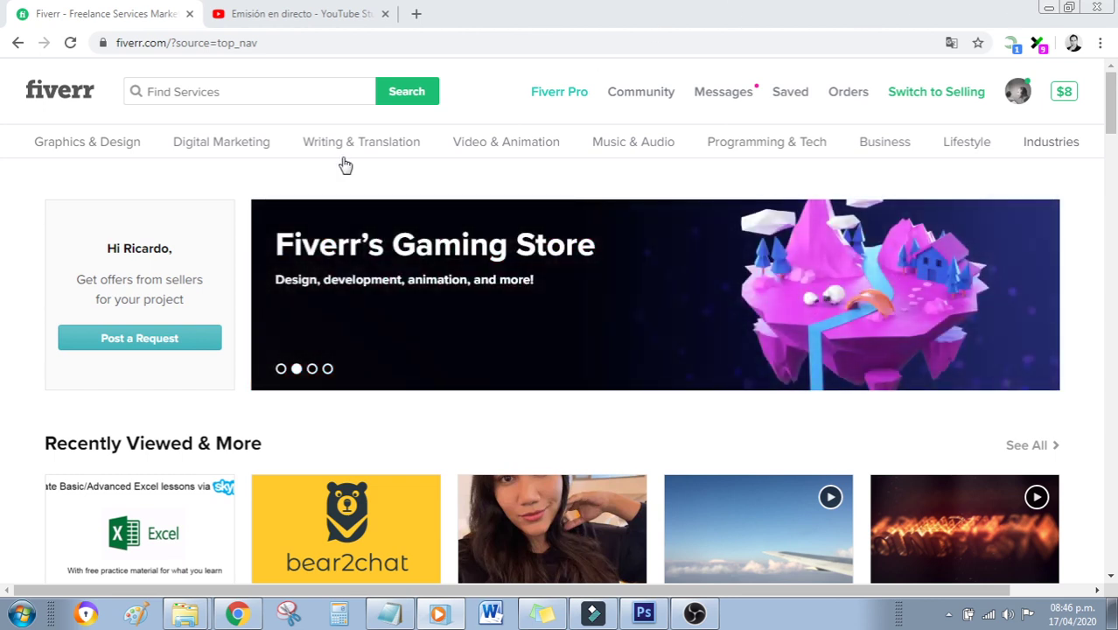
Browse the service categories and open the Influencers store under Industries
{"action": "mouse_move", "coordinate": [257, 145]}
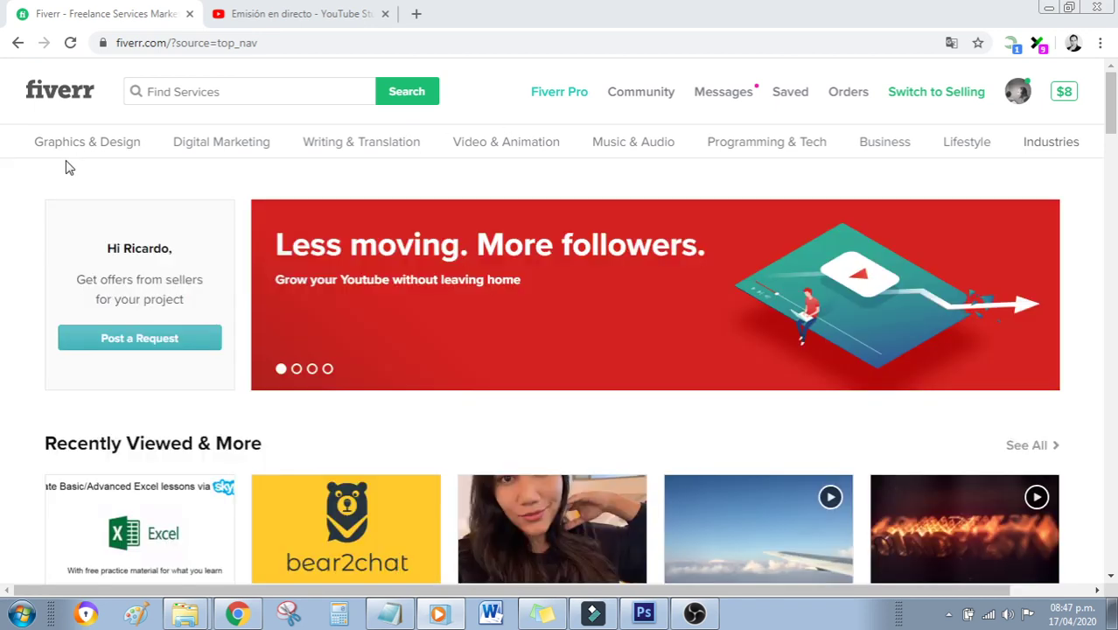
{"action": "mouse_move", "coordinate": [102, 151]}
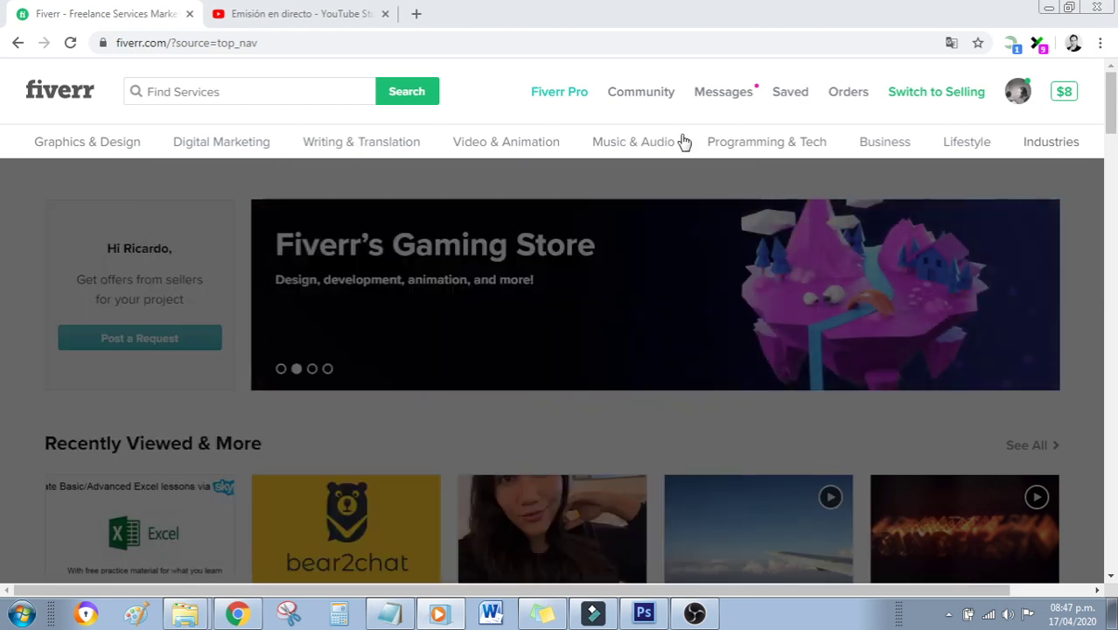
{"action": "mouse_move", "coordinate": [897, 148]}
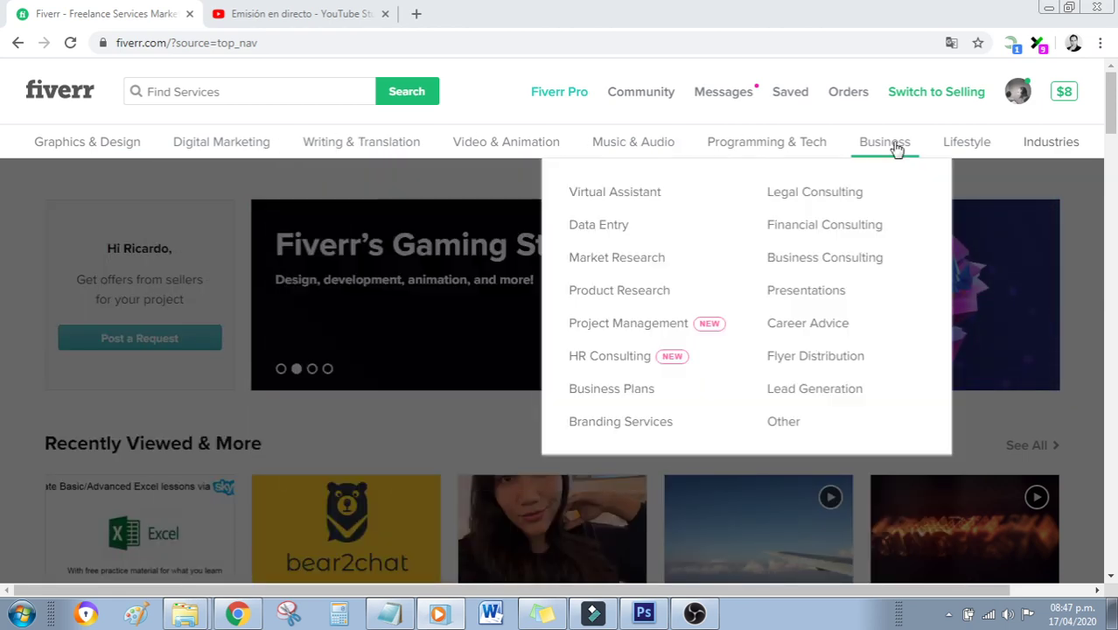
{"action": "mouse_move", "coordinate": [1073, 150]}
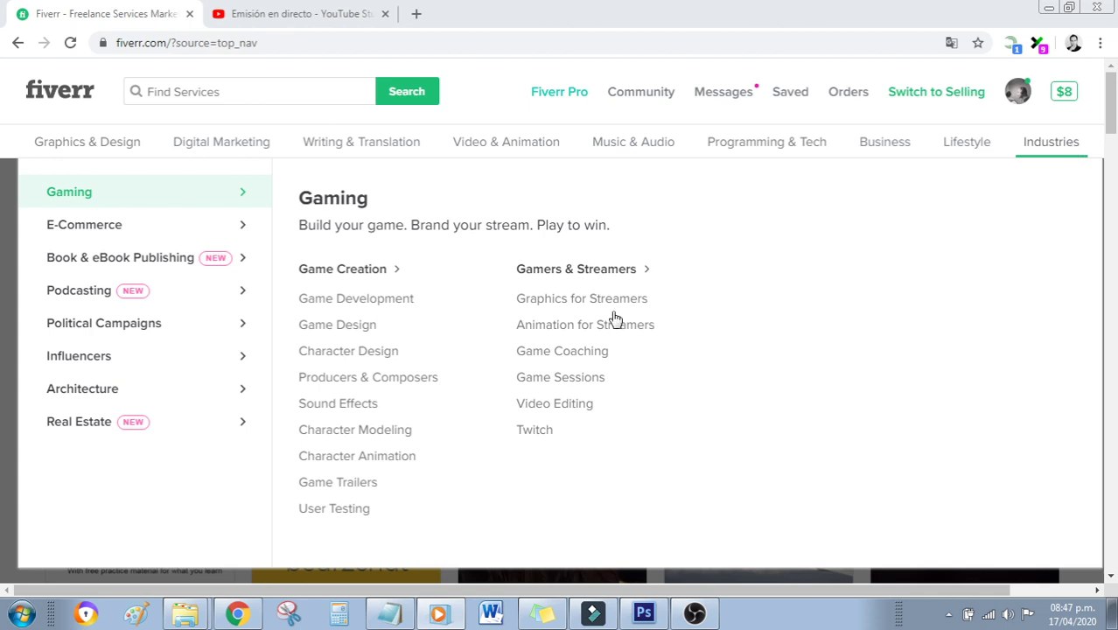
{"action": "mouse_move", "coordinate": [126, 366]}
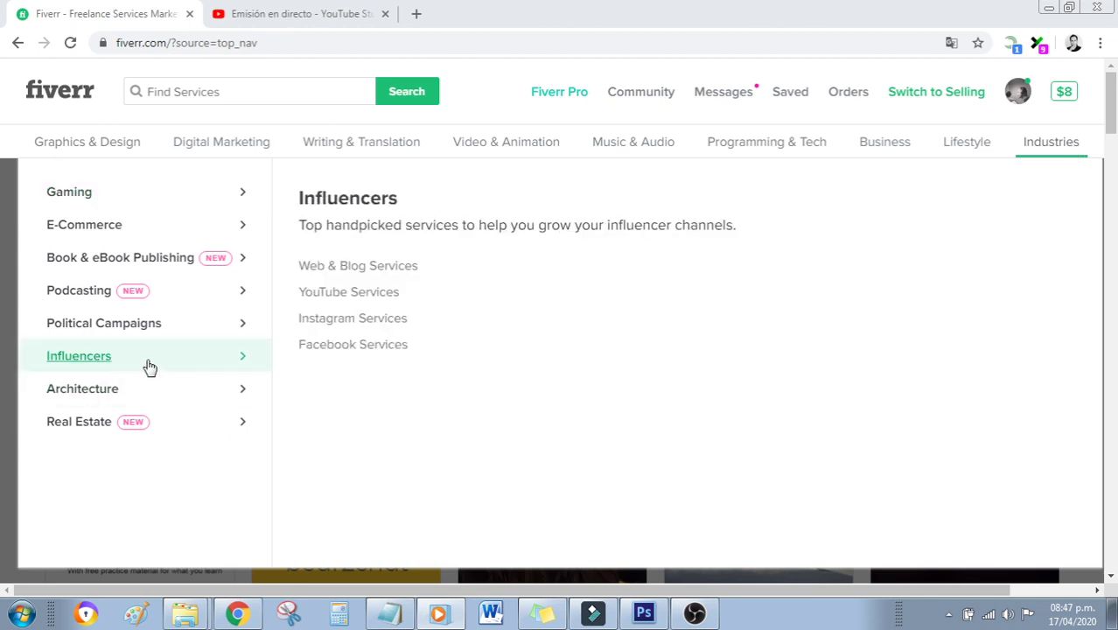
{"action": "mouse_move", "coordinate": [174, 310]}
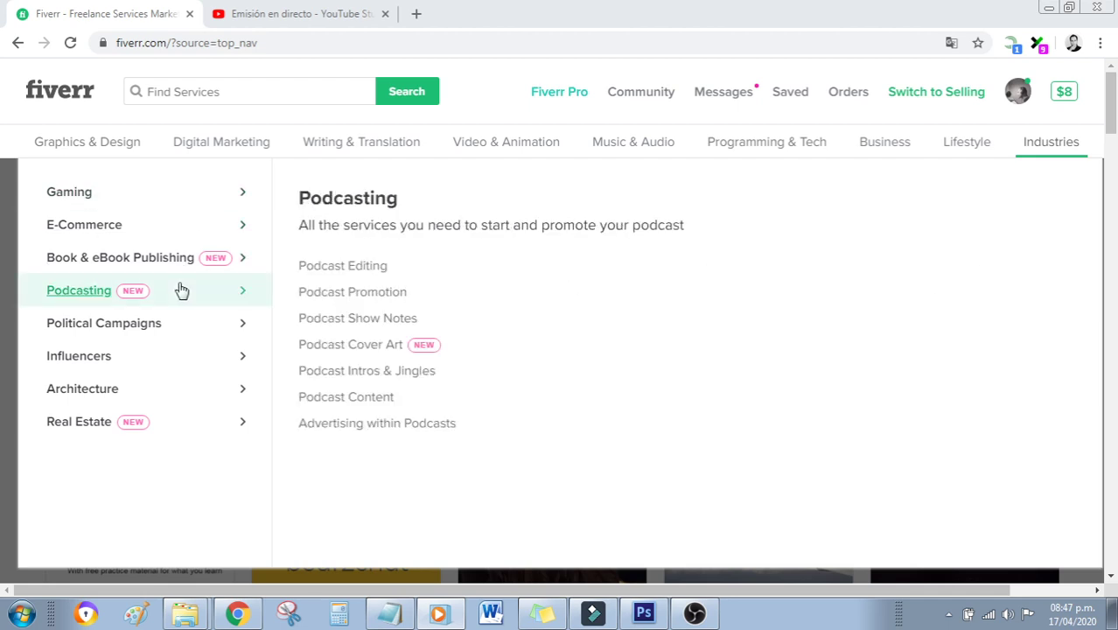
{"action": "mouse_move", "coordinate": [171, 371]}
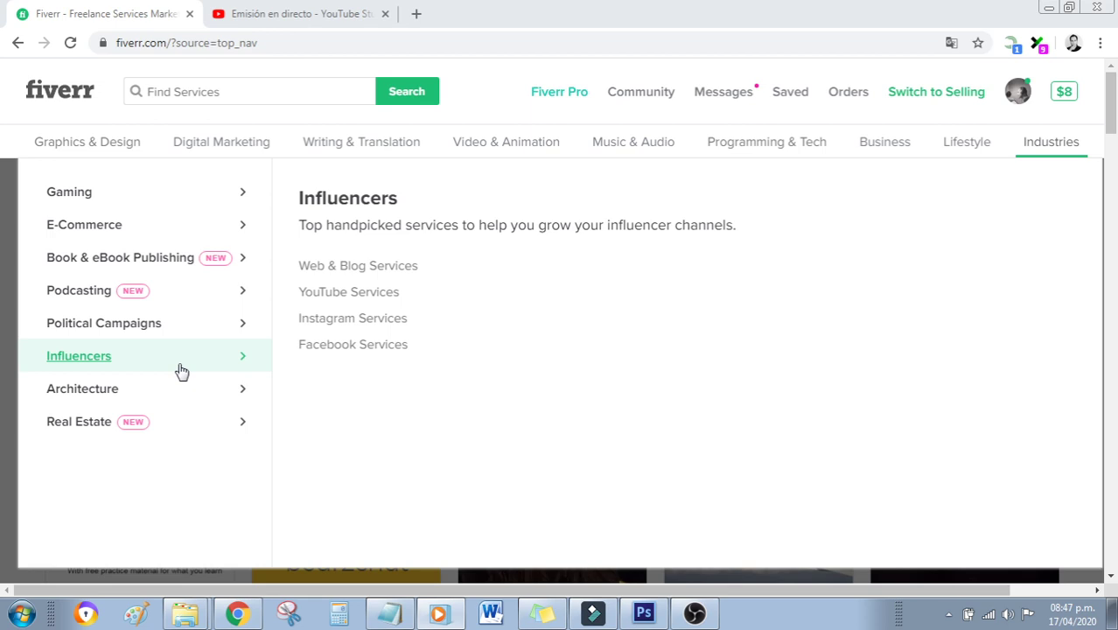
{"action": "mouse_move", "coordinate": [137, 307]}
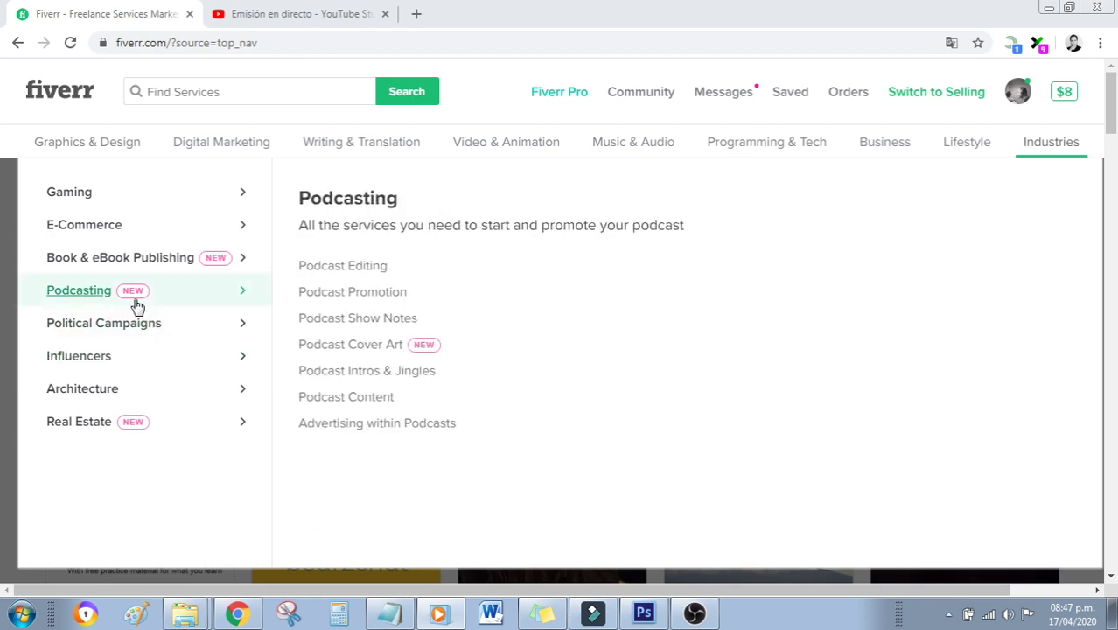
{"action": "mouse_move", "coordinate": [179, 267]}
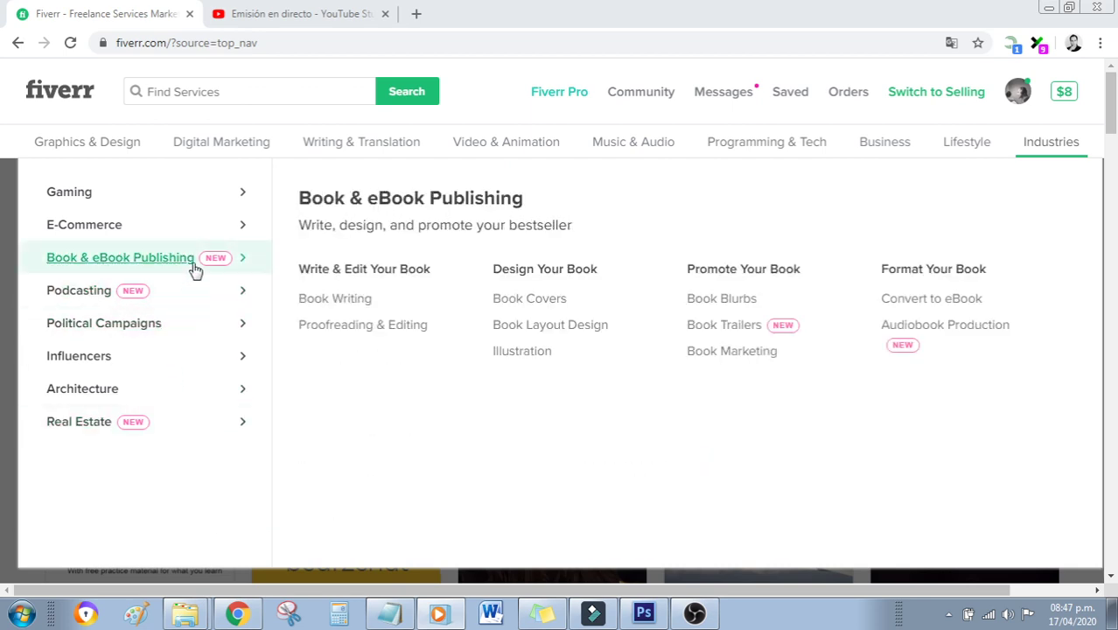
{"action": "left_click", "coordinate": [156, 367]}
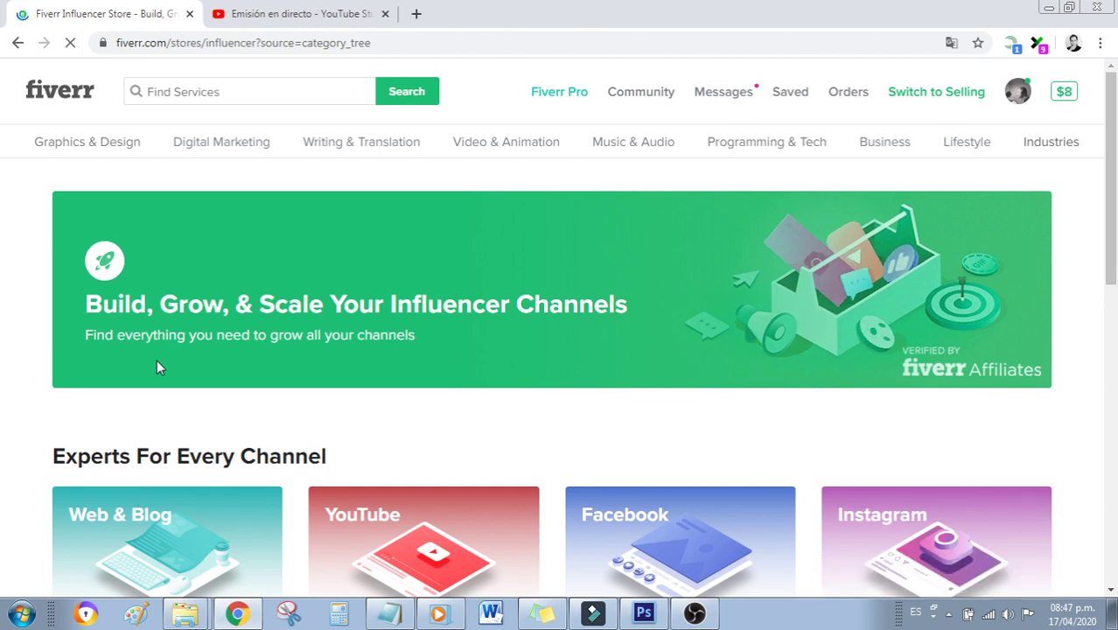
Examine the influencer store's offers for social media marketing, PPC, creatives, SEO and channel growth
{"action": "scroll", "coordinate": [156, 360], "scroll_direction": "down", "scroll_amount": 2}
{"action": "scroll", "coordinate": [157, 359], "scroll_direction": "down", "scroll_amount": 1}
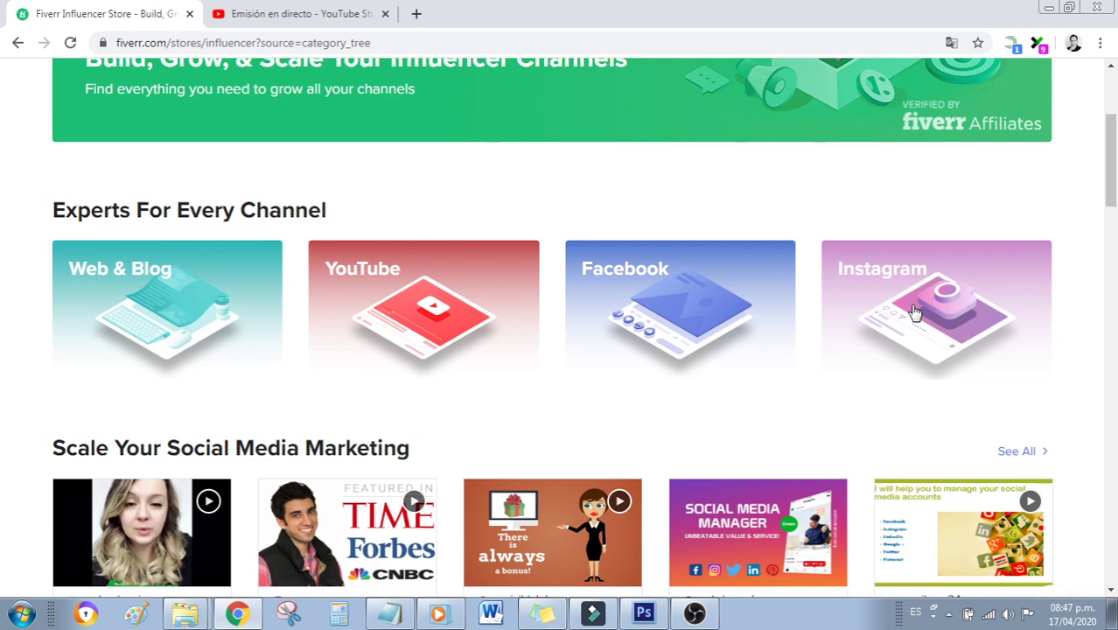
{"action": "left_click_drag", "start_coordinate": [1112, 164], "coordinate": [1113, 210]}
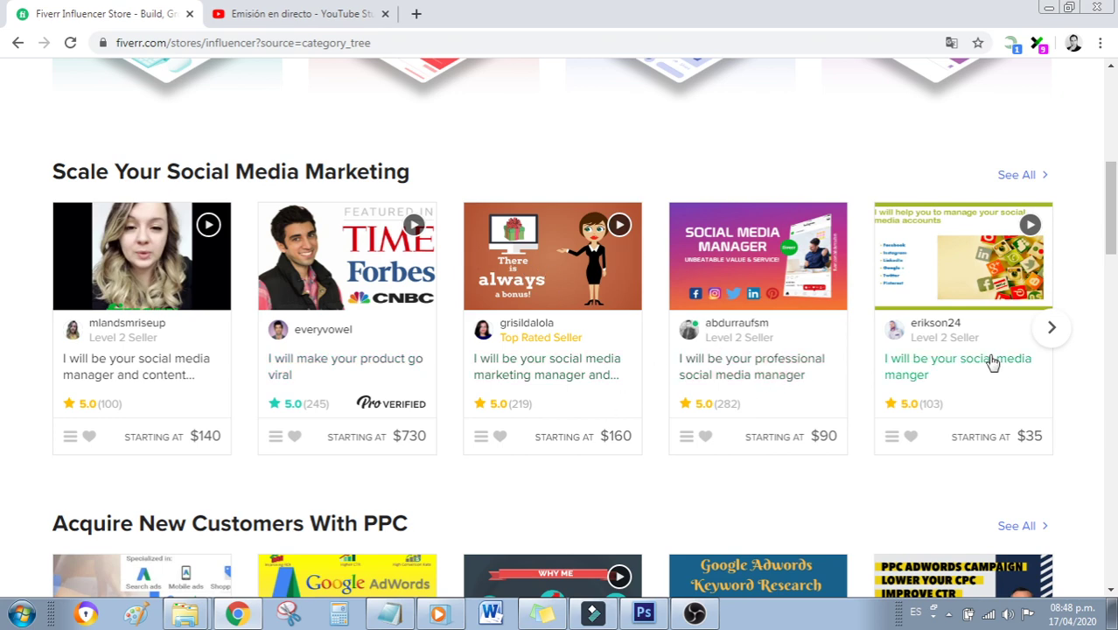
{"action": "scroll", "coordinate": [979, 405], "scroll_direction": "down", "scroll_amount": 4}
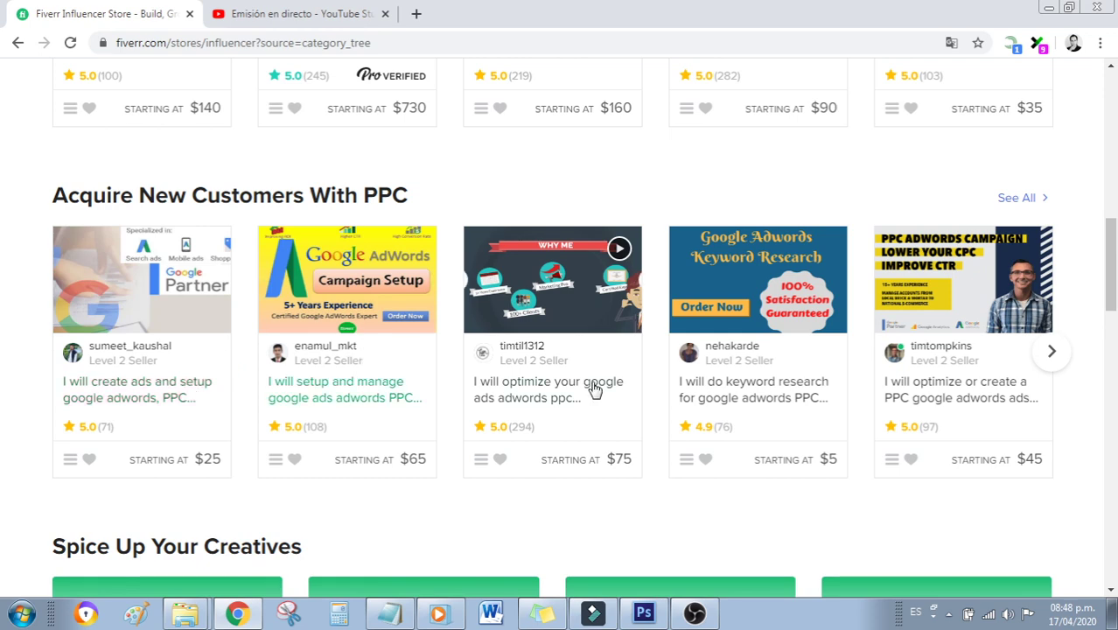
{"action": "scroll", "coordinate": [960, 404], "scroll_direction": "down", "scroll_amount": 1}
{"action": "scroll", "coordinate": [960, 404], "scroll_direction": "down", "scroll_amount": 5}
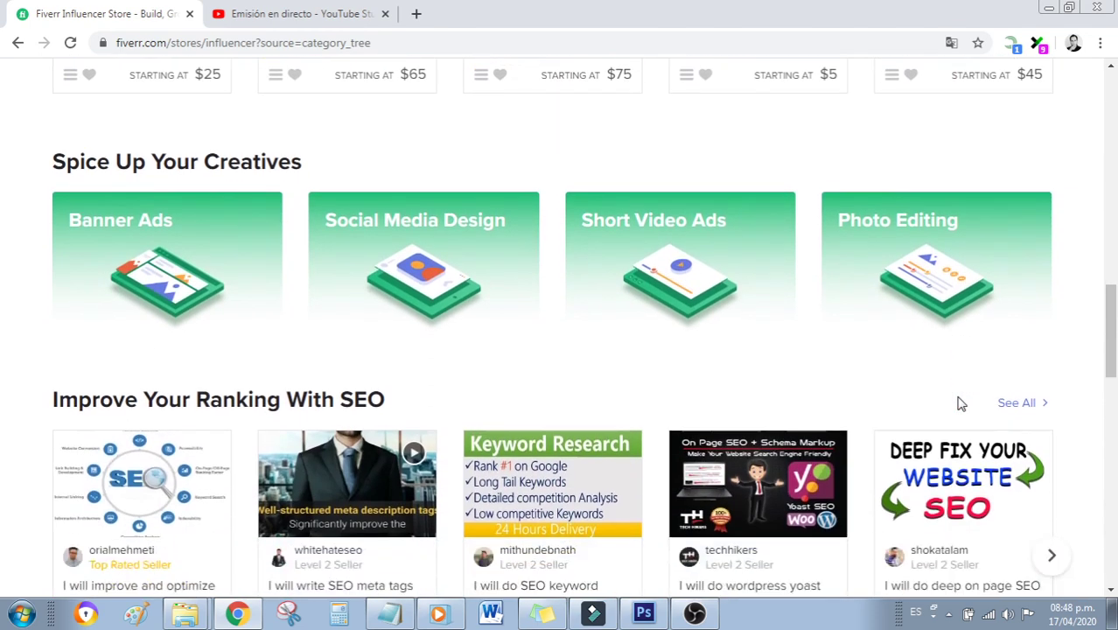
{"action": "scroll", "coordinate": [960, 404], "scroll_direction": "down", "scroll_amount": 6}
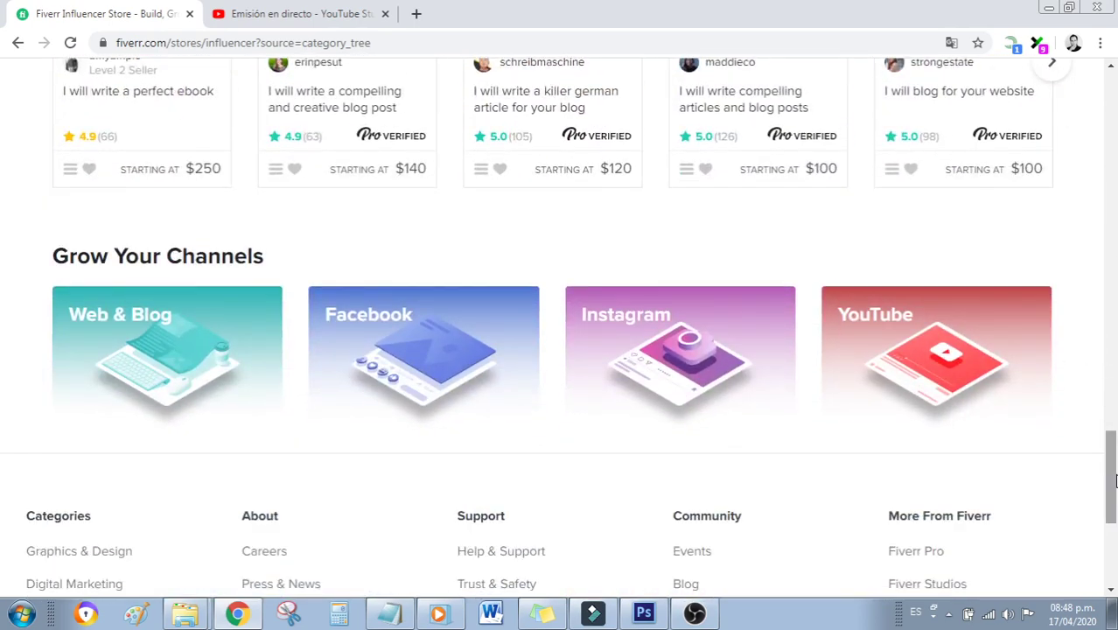
{"action": "left_click_drag", "start_coordinate": [1110, 446], "coordinate": [1111, 94]}
Open the YouTube store from Experts For Every Channel and view its Nail Your Thumbnail Design services
{"action": "scroll", "coordinate": [435, 341], "scroll_direction": "down", "scroll_amount": 3}
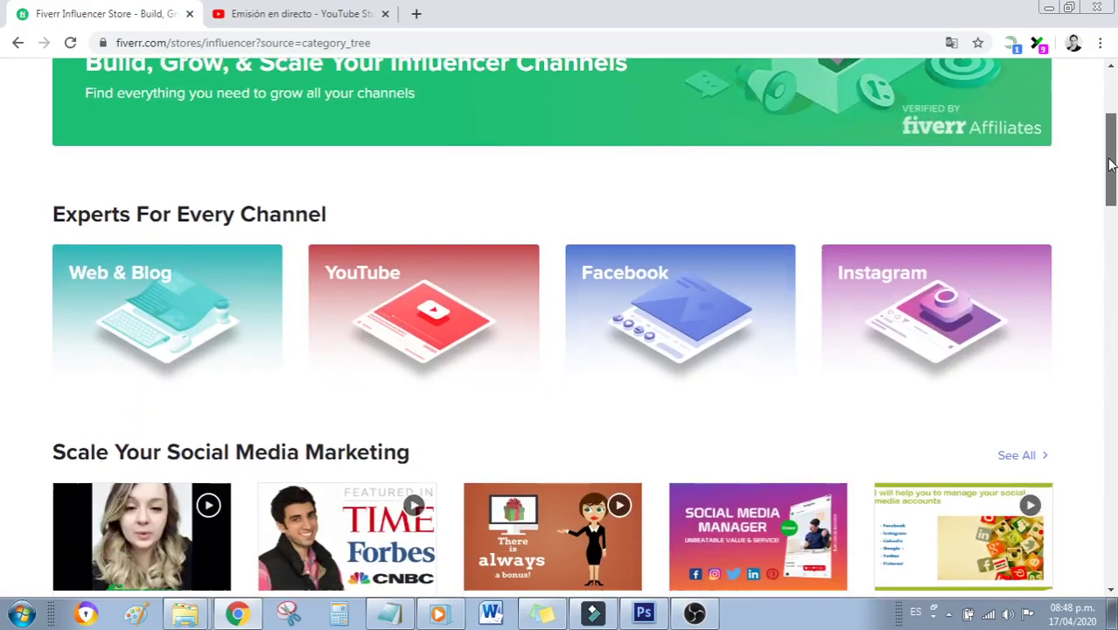
{"action": "left_click", "coordinate": [432, 338]}
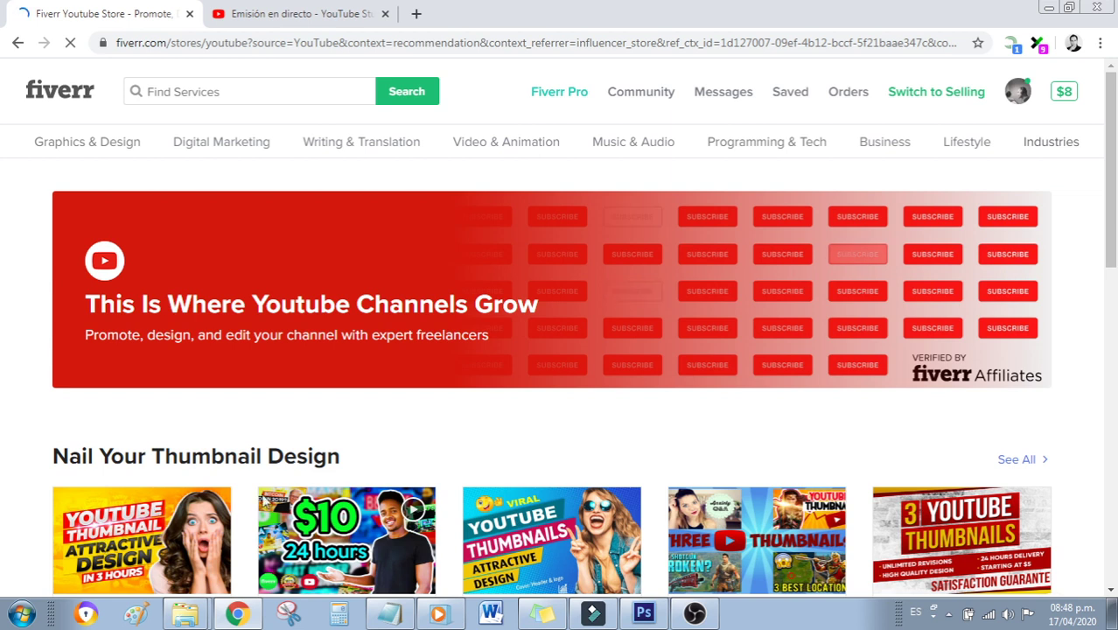
{"action": "mouse_move", "coordinate": [837, 515]}
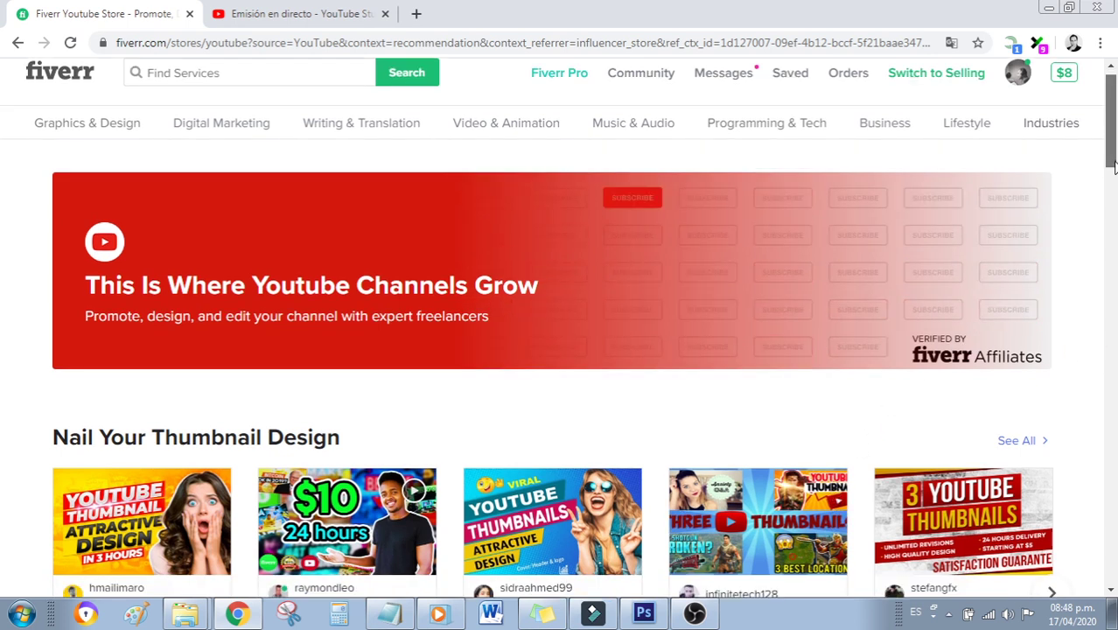
{"action": "scroll", "coordinate": [1114, 175], "scroll_direction": "down", "scroll_amount": 1}
{"action": "scroll", "coordinate": [1113, 197], "scroll_direction": "down", "scroll_amount": 3}
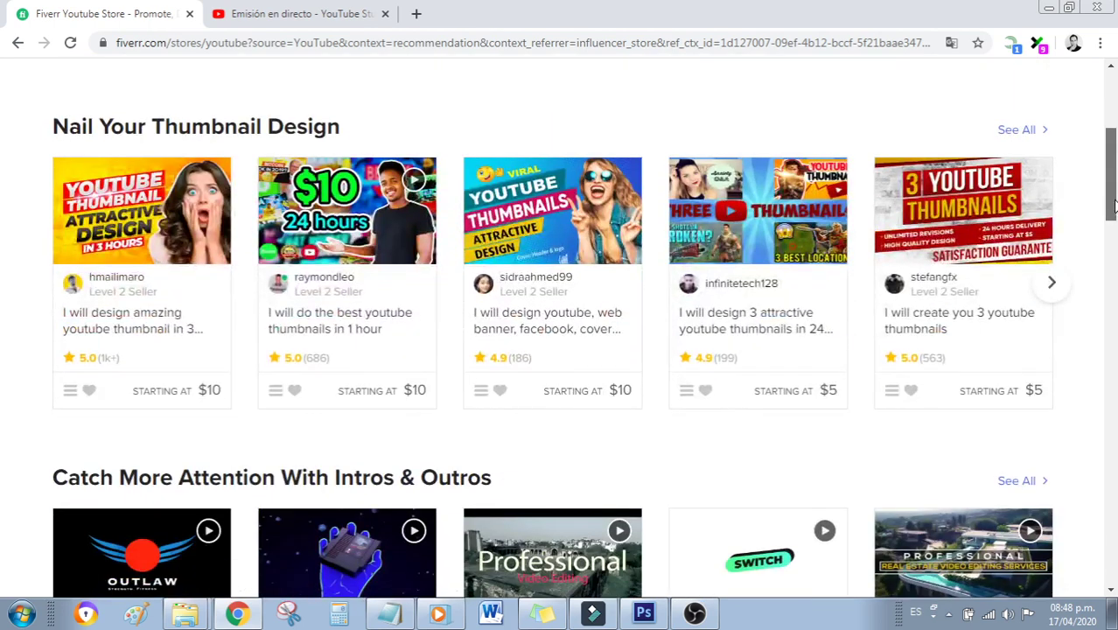
{"action": "scroll", "coordinate": [341, 269], "scroll_direction": "up", "scroll_amount": 1}
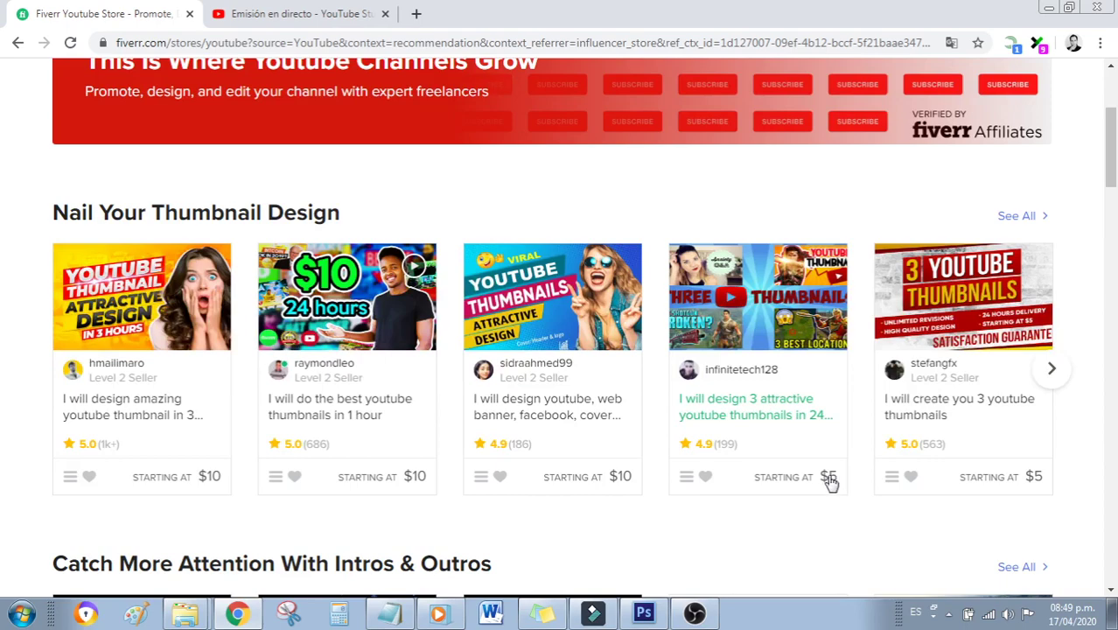
Page through the thumbnail design services to the end of the row
{"action": "left_click", "coordinate": [1050, 370]}
{"action": "left_click", "coordinate": [1050, 372]}
{"action": "left_click", "coordinate": [1049, 374]}
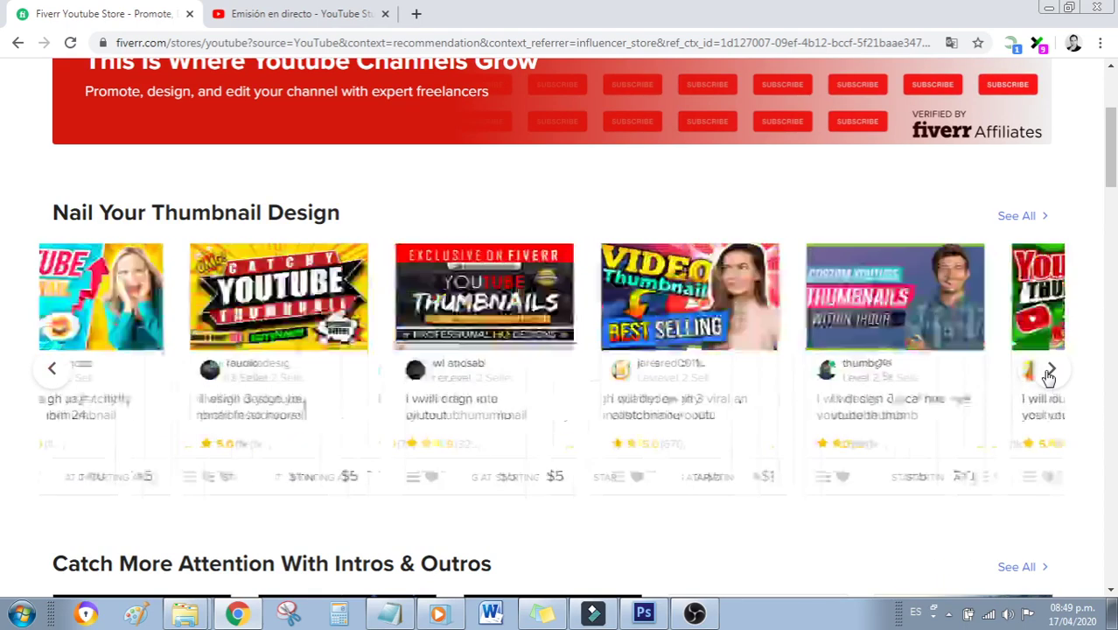
{"action": "left_click", "coordinate": [1050, 375]}
{"action": "left_click", "coordinate": [1049, 374]}
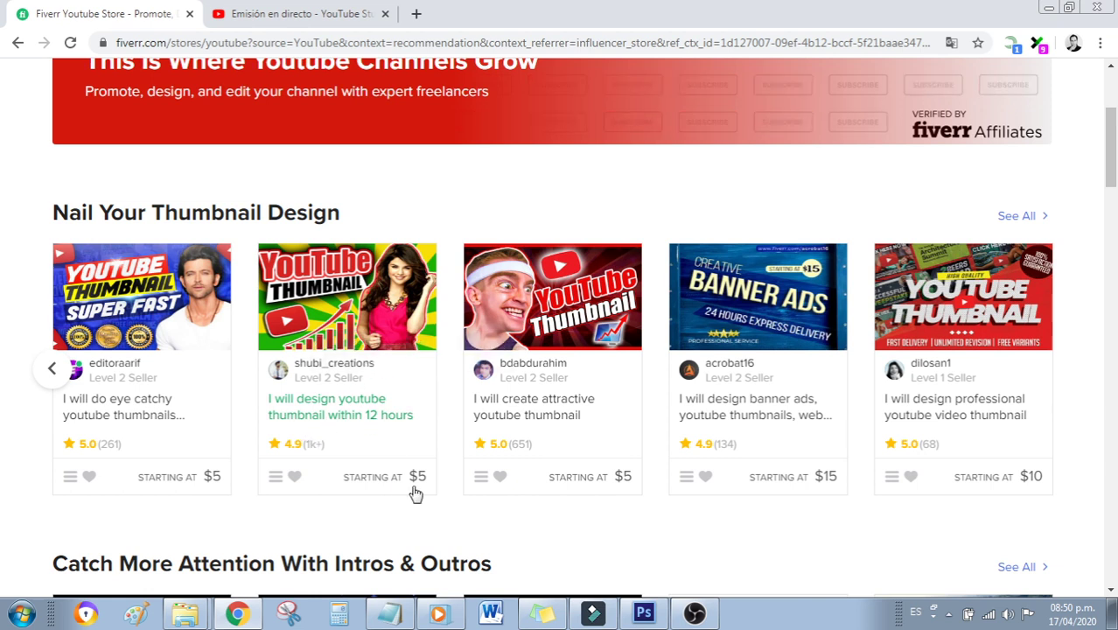
Open the service "I will design youtube thumbnail within 12 hours" in a new tab and switch to it
{"action": "right_click", "coordinate": [334, 421]}
{"action": "left_click", "coordinate": [354, 429]}
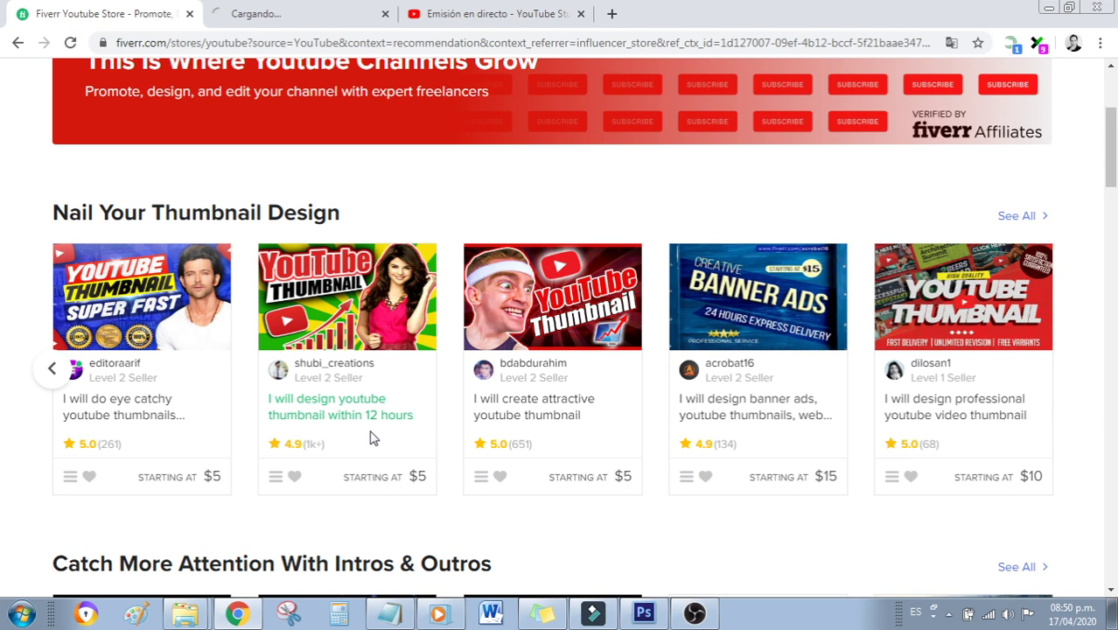
{"action": "left_click", "coordinate": [291, 25]}
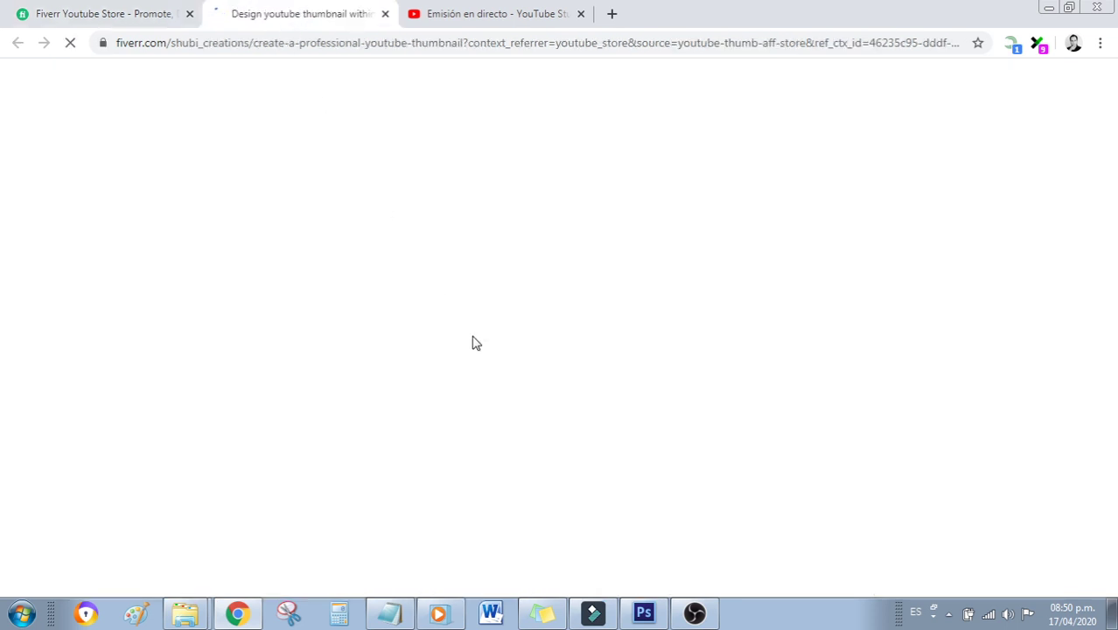
Examine the service's overview with its Basic package and show the Playerunknown's Battlegrounds Mobile sample in the gallery
{"action": "scroll", "coordinate": [592, 333], "scroll_direction": "down", "scroll_amount": 1}
{"action": "scroll", "coordinate": [592, 333], "scroll_direction": "down", "scroll_amount": 2}
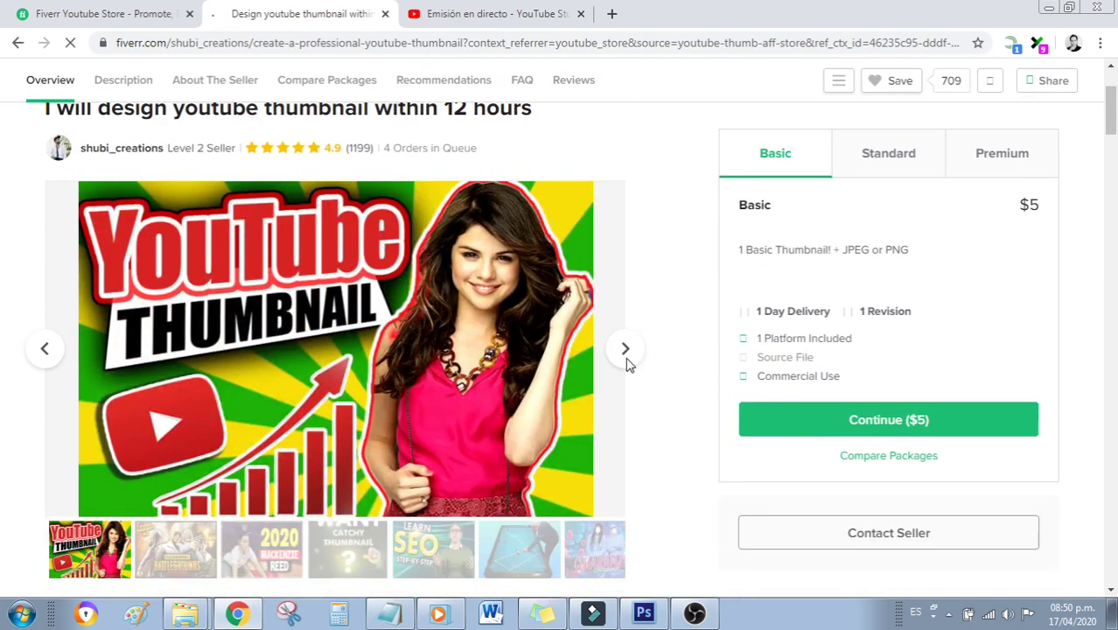
{"action": "scroll", "coordinate": [624, 361], "scroll_direction": "up", "scroll_amount": 3}
{"action": "scroll", "coordinate": [625, 358], "scroll_direction": "down", "scroll_amount": 3}
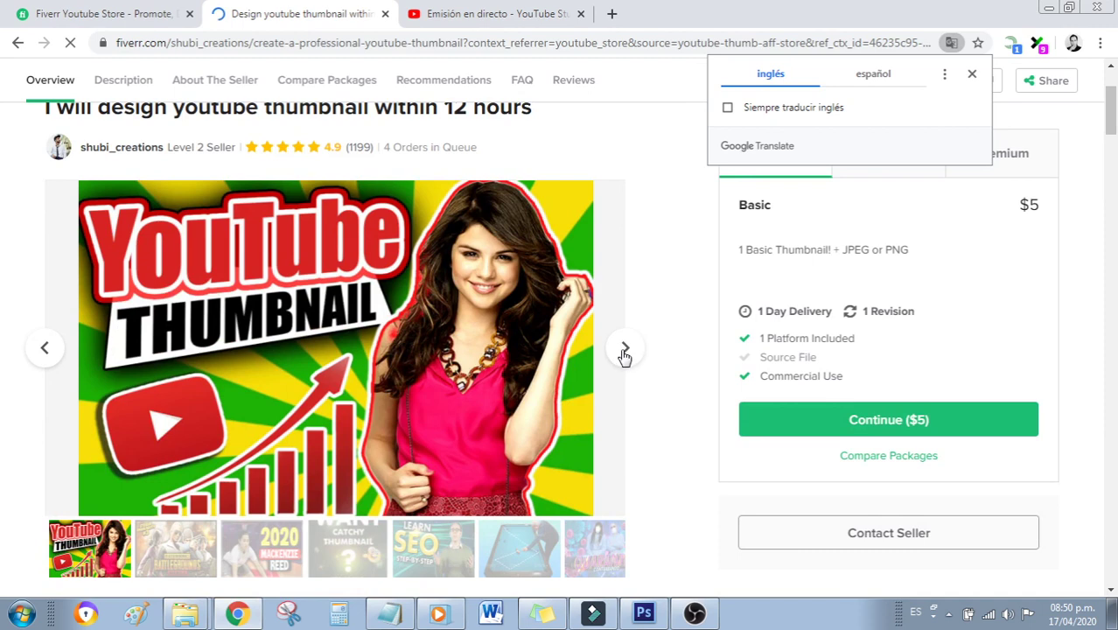
{"action": "scroll", "coordinate": [625, 355], "scroll_direction": "up", "scroll_amount": 3}
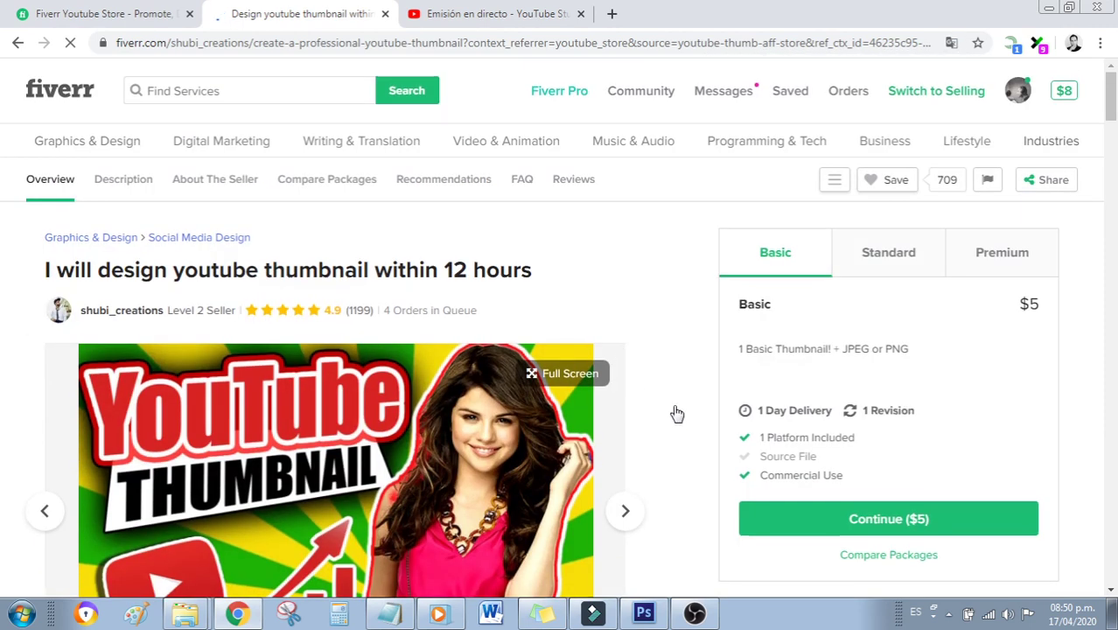
{"action": "scroll", "coordinate": [677, 413], "scroll_direction": "down", "scroll_amount": 3}
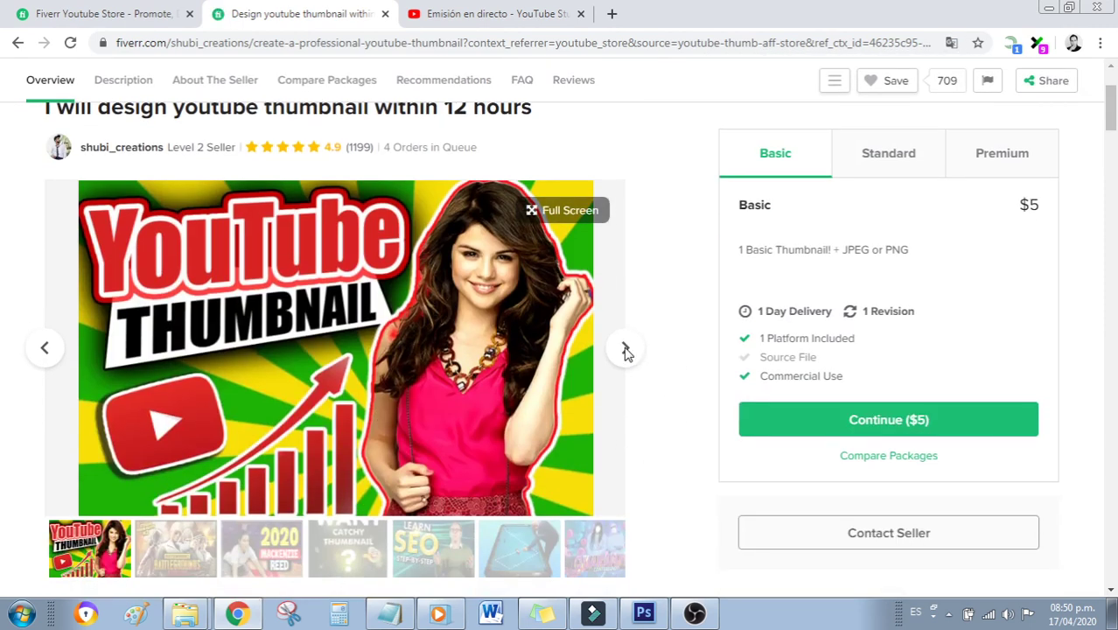
{"action": "left_click", "coordinate": [170, 564]}
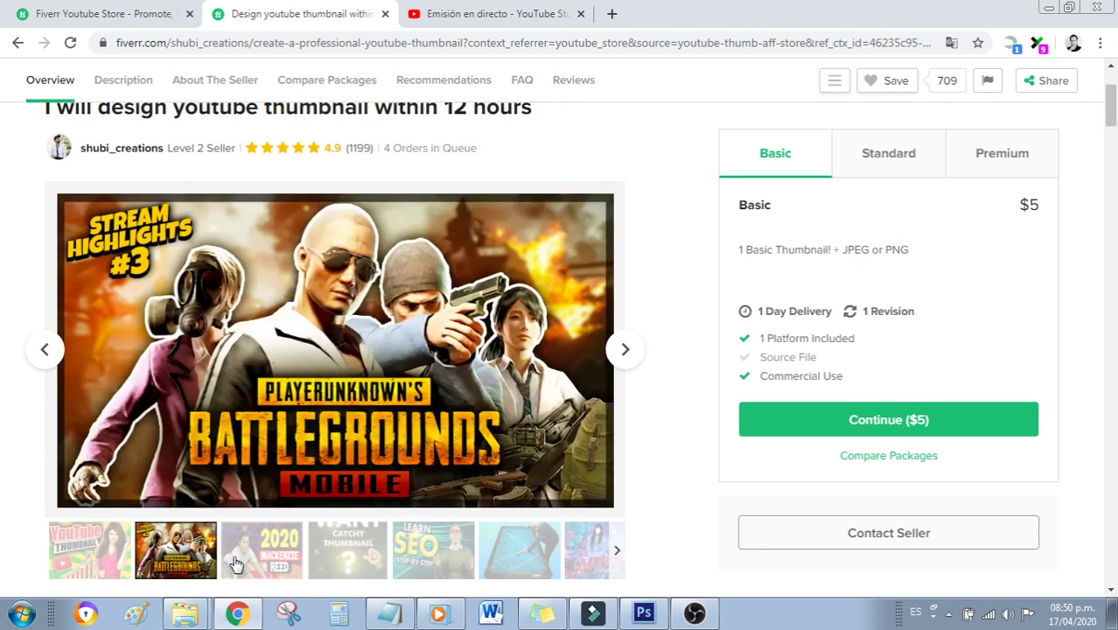
Show the Mackenzie, Want Catchy Thumbnail and Learn SEO Step-by-Step samples in the service gallery
{"action": "left_click", "coordinate": [285, 567]}
{"action": "left_click", "coordinate": [347, 560]}
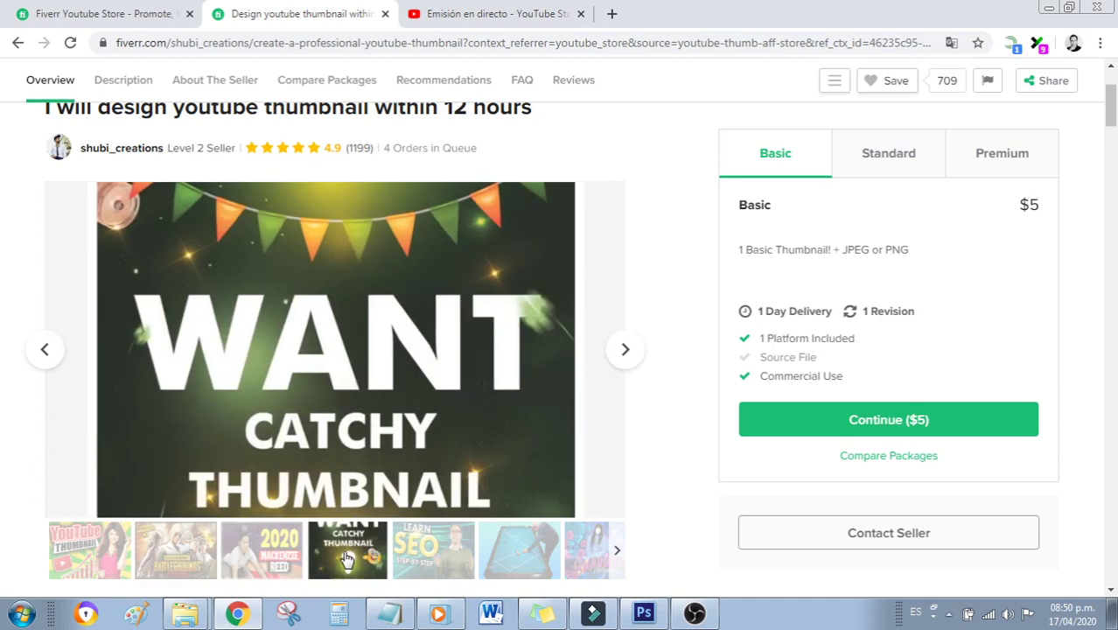
{"action": "left_click", "coordinate": [433, 560]}
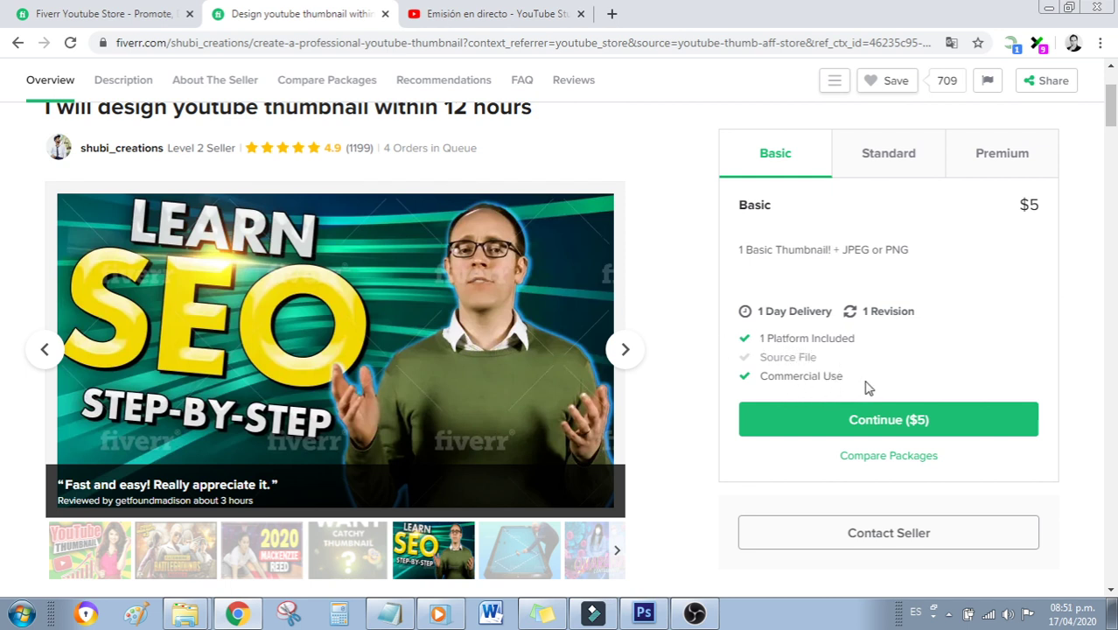
Compare the contents and prices of the service's Basic, Standard and Premium packages
{"action": "left_click", "coordinate": [888, 172]}
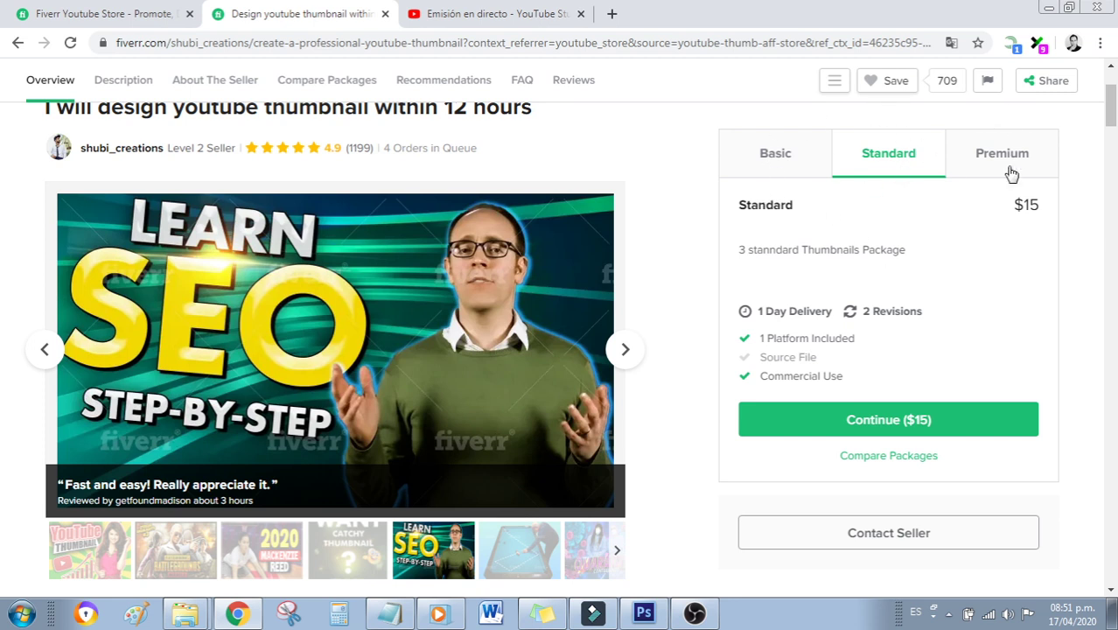
{"action": "left_click", "coordinate": [784, 175]}
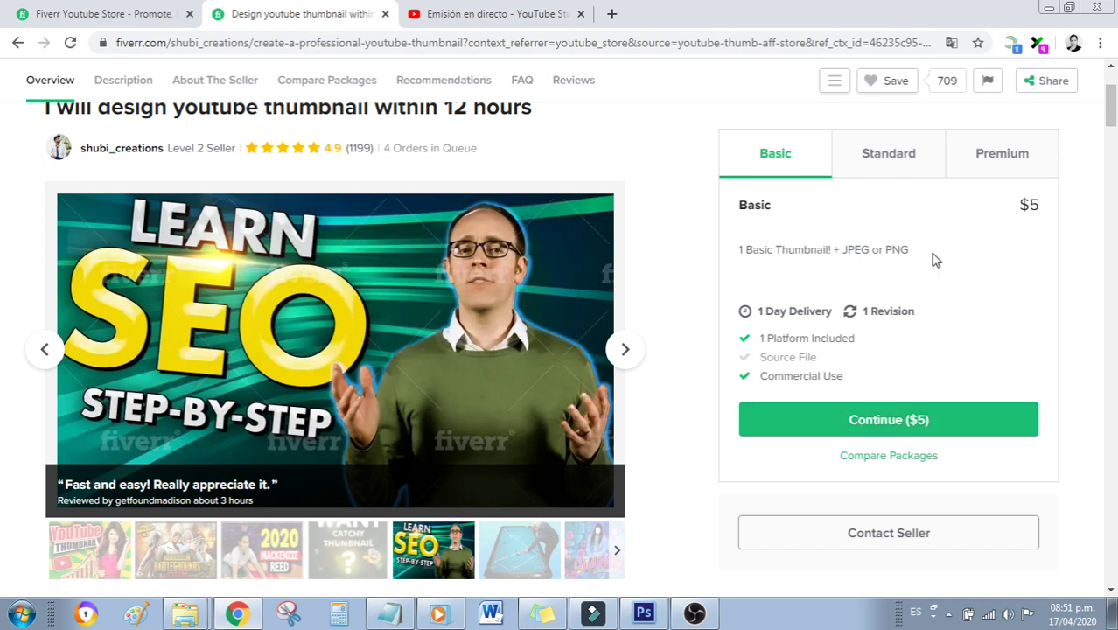
{"action": "left_click", "coordinate": [891, 169]}
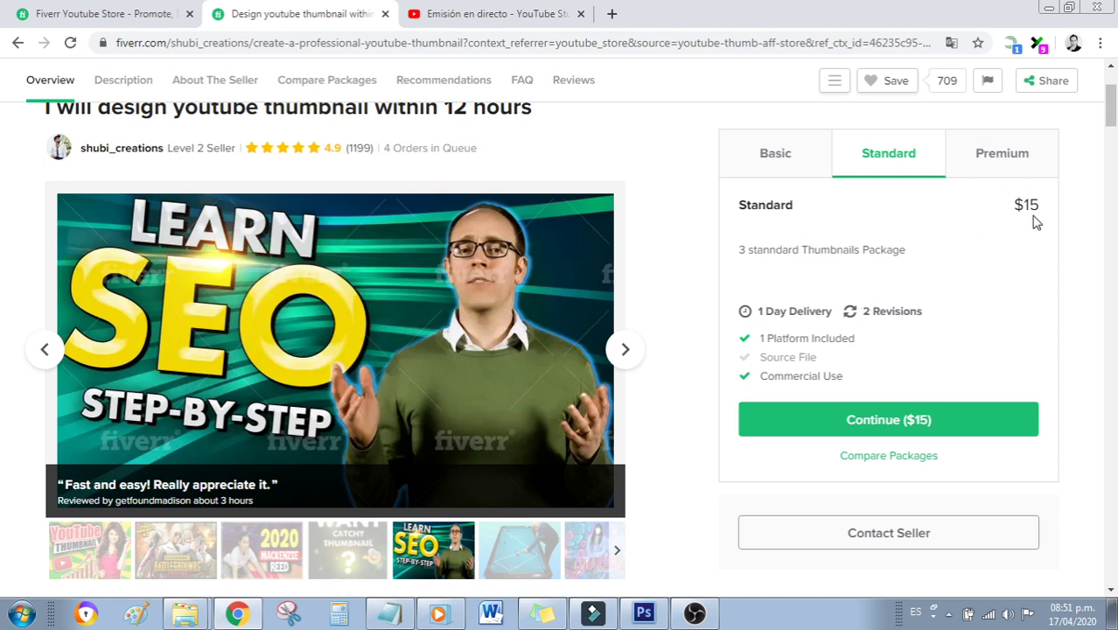
{"action": "left_click", "coordinate": [1011, 158]}
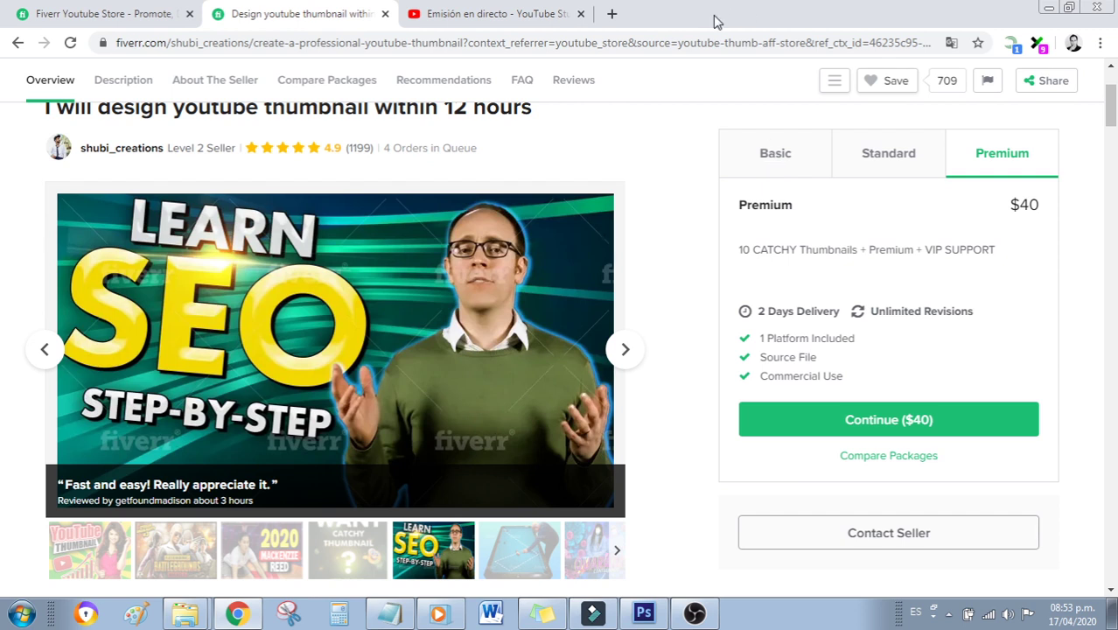
Switch to Photoshop, show the layers of 2.psd, and toggle the background layer 09B96EDE3 off and on
{"action": "left_click", "coordinate": [643, 612]}
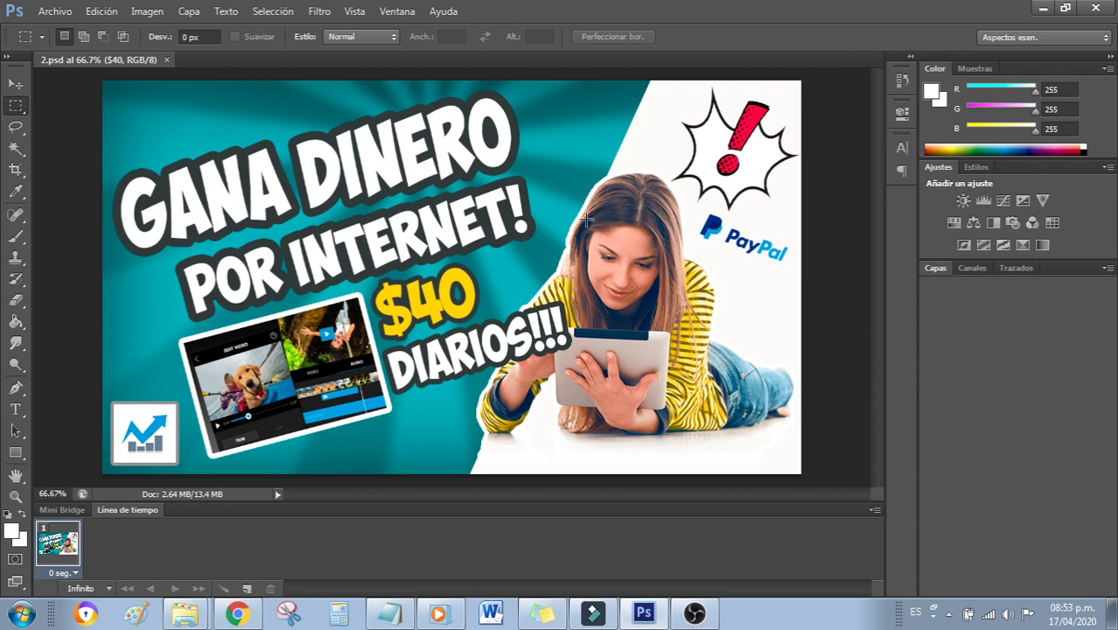
{"action": "left_click", "coordinate": [942, 269]}
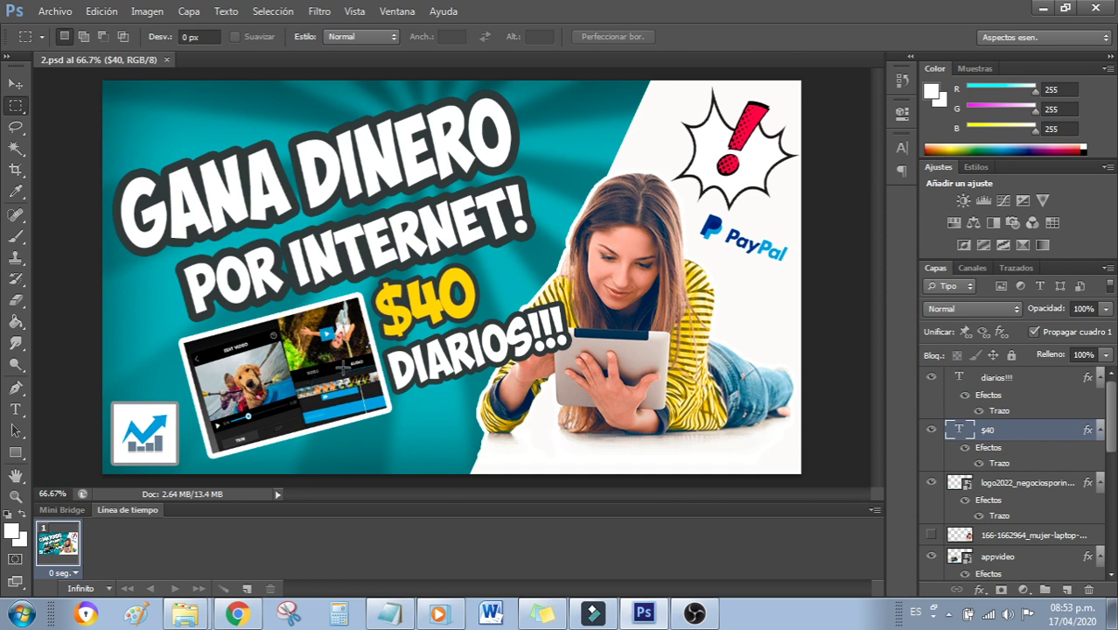
{"action": "left_click_drag", "start_coordinate": [1114, 449], "coordinate": [1113, 561]}
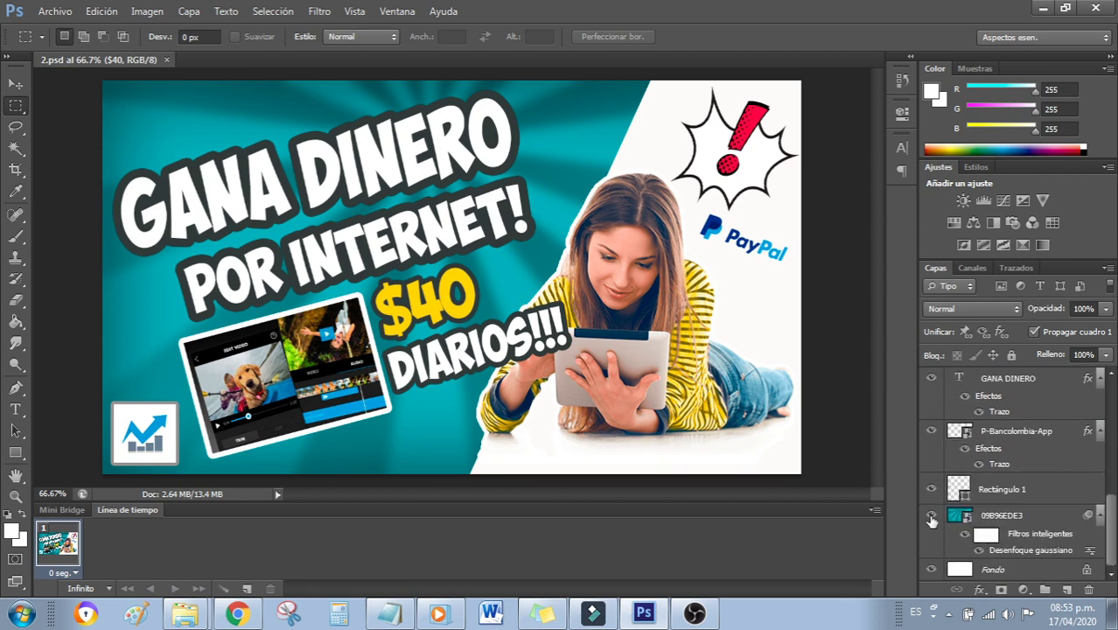
{"action": "left_click", "coordinate": [931, 516]}
{"action": "left_click", "coordinate": [931, 516]}
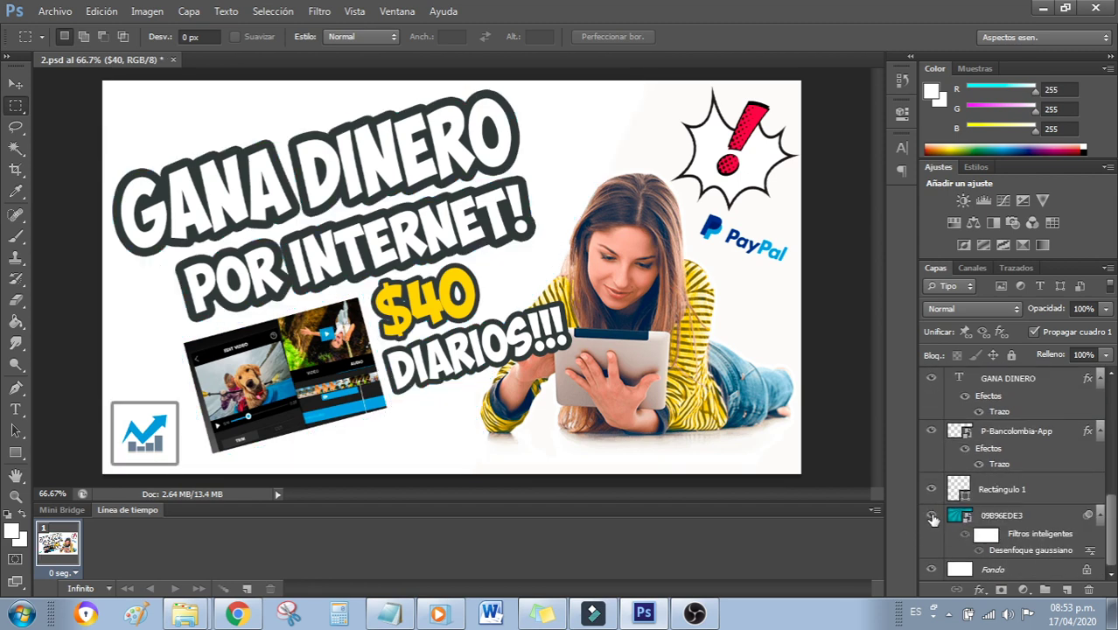
{"action": "left_click", "coordinate": [931, 516]}
{"action": "left_click", "coordinate": [931, 516]}
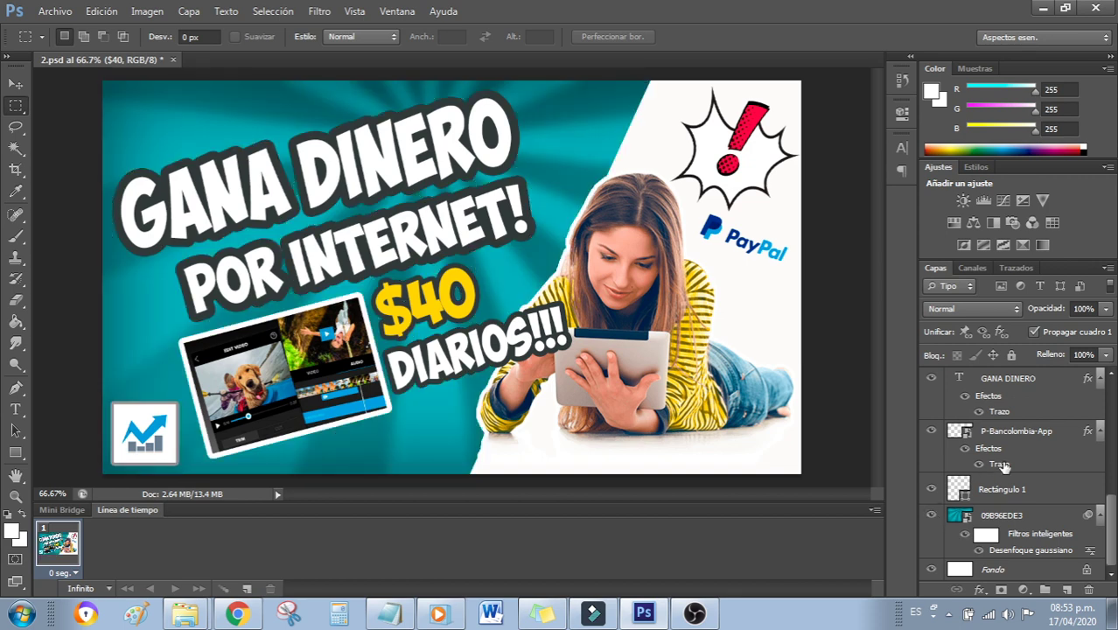
Look through the layers and toggle the visibility of the appvideo layer off and on
{"action": "scroll", "coordinate": [1111, 512], "scroll_direction": "up", "scroll_amount": 3}
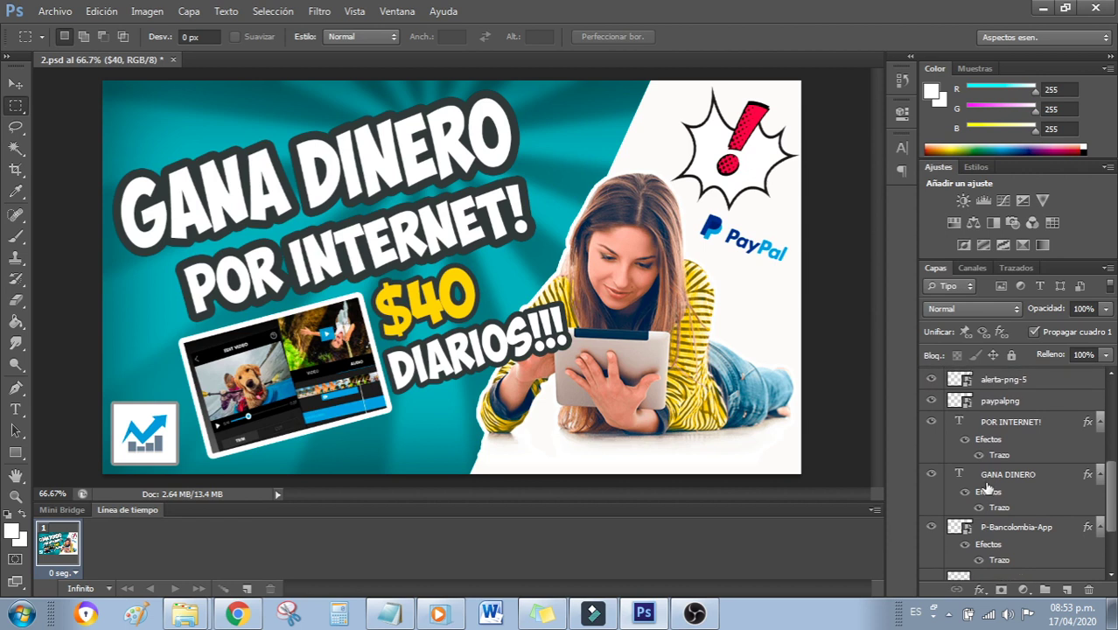
{"action": "scroll", "coordinate": [1113, 493], "scroll_direction": "up", "scroll_amount": 1}
{"action": "scroll", "coordinate": [1112, 492], "scroll_direction": "up", "scroll_amount": 5}
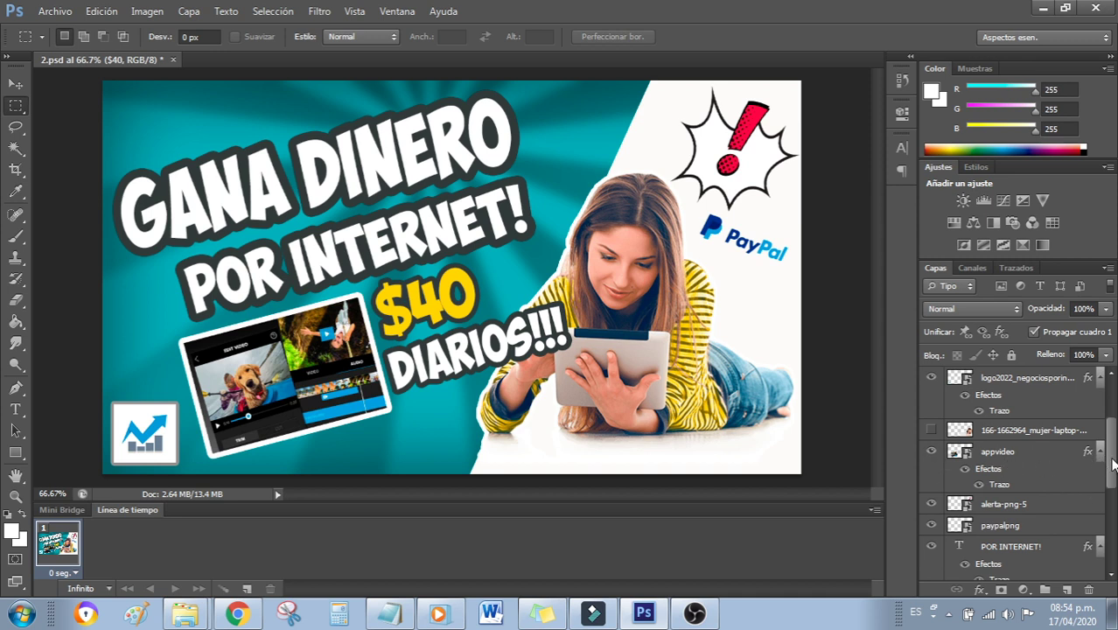
{"action": "scroll", "coordinate": [1112, 463], "scroll_direction": "up", "scroll_amount": 5}
{"action": "scroll", "coordinate": [1014, 472], "scroll_direction": "down", "scroll_amount": 2}
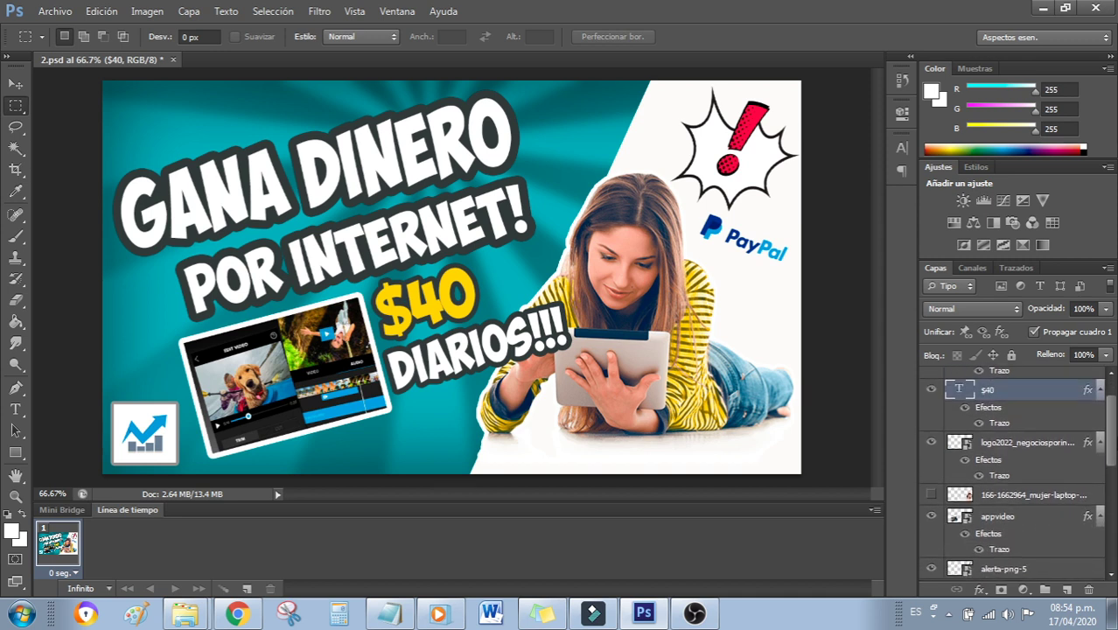
{"action": "scroll", "coordinate": [1014, 472], "scroll_direction": "down", "scroll_amount": 2}
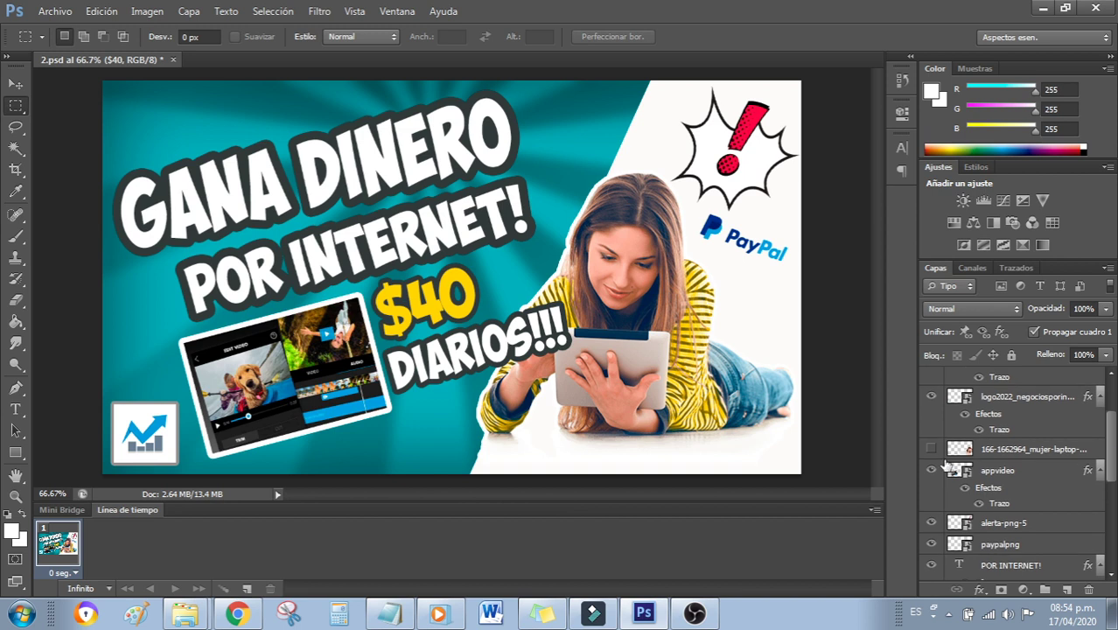
{"action": "left_click", "coordinate": [931, 471]}
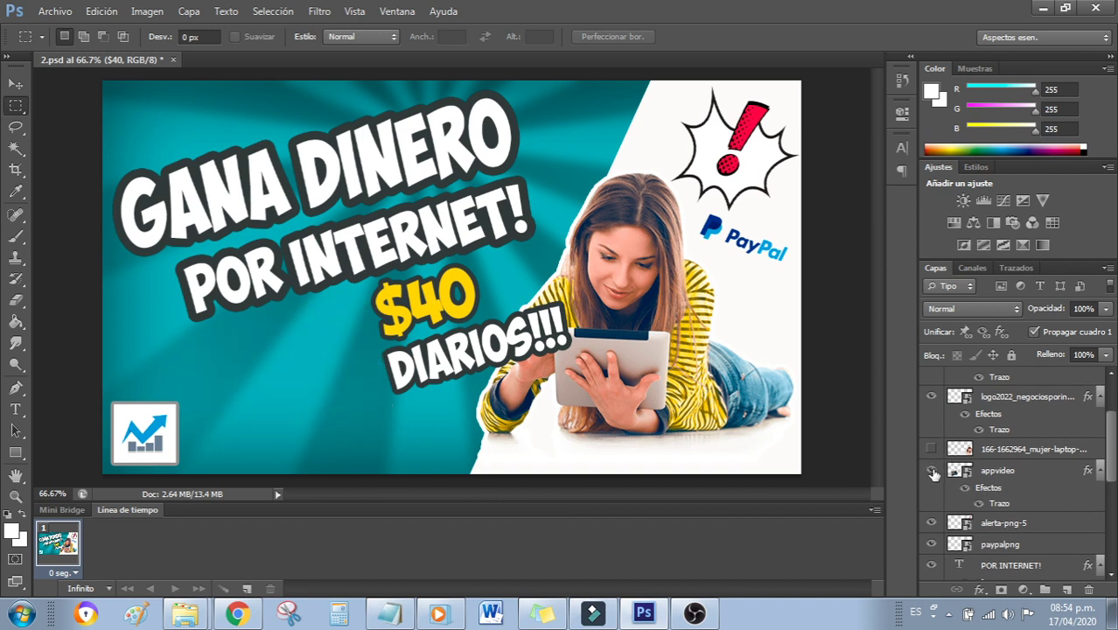
{"action": "left_click", "coordinate": [931, 471]}
{"action": "left_click", "coordinate": [932, 471]}
{"action": "left_click", "coordinate": [931, 470]}
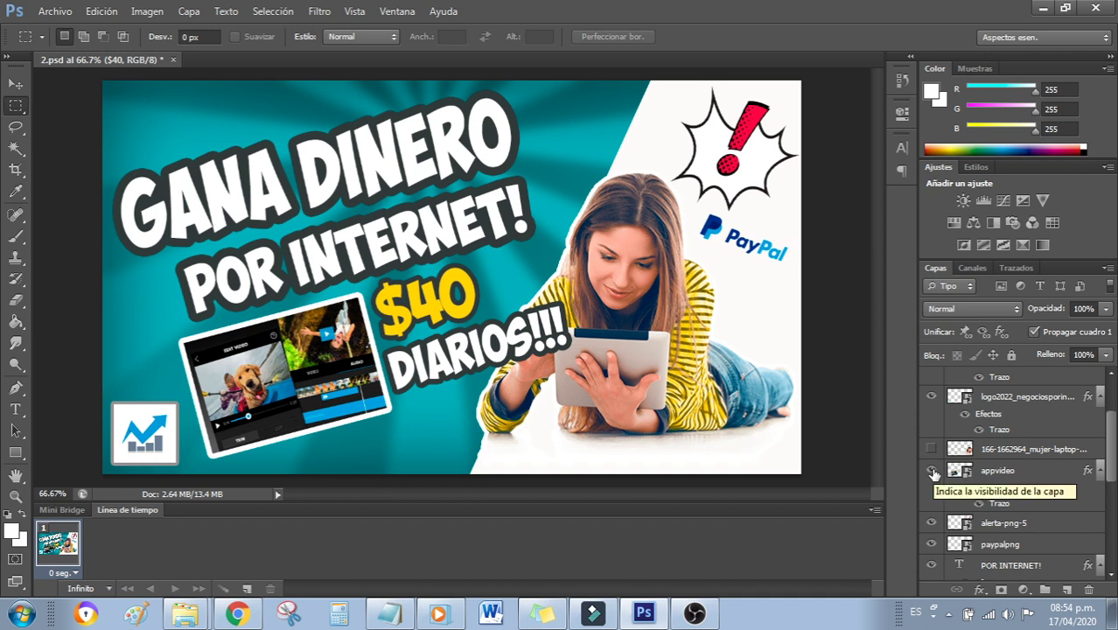
{"action": "left_click", "coordinate": [931, 471]}
{"action": "left_click", "coordinate": [931, 470]}
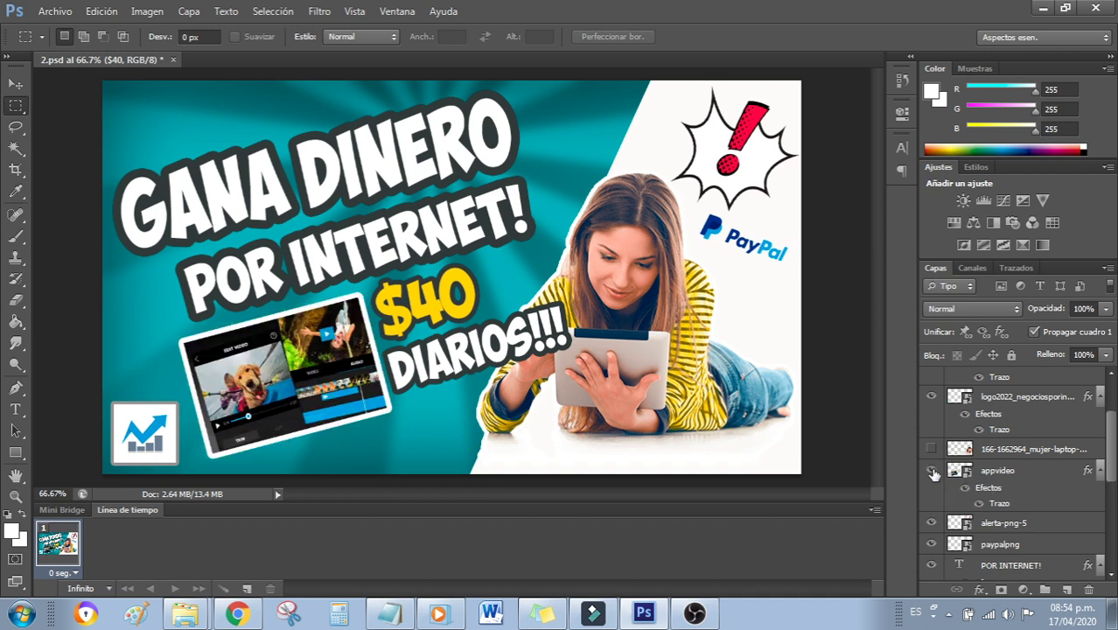
Toggle the alerta-png-5 and paypalpng layers off and on to demonstrate the separate elements
{"action": "left_click", "coordinate": [931, 523]}
{"action": "left_click", "coordinate": [931, 523]}
{"action": "left_click", "coordinate": [931, 523]}
{"action": "left_click", "coordinate": [932, 523]}
{"action": "left_click", "coordinate": [932, 544]}
{"action": "left_click", "coordinate": [932, 544]}
{"action": "left_click", "coordinate": [932, 545]}
{"action": "left_click", "coordinate": [932, 545]}
Toggle the P-Bancolombia-App layer and the diarios!!! text layer off and back on
{"action": "left_click_drag", "start_coordinate": [1111, 477], "coordinate": [1110, 525]}
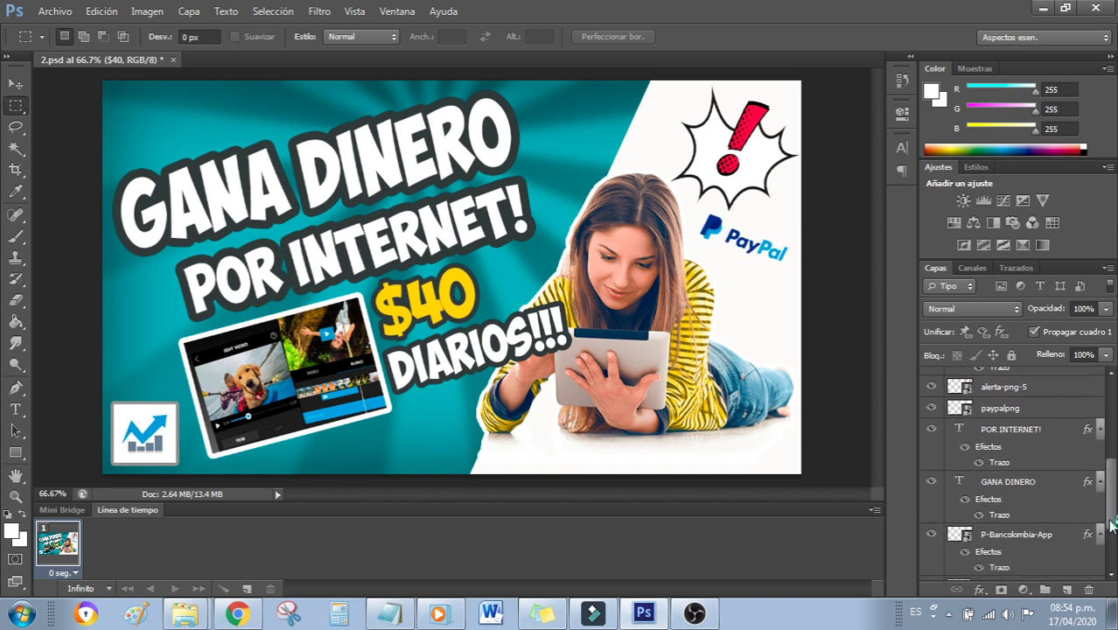
{"action": "left_click", "coordinate": [931, 535]}
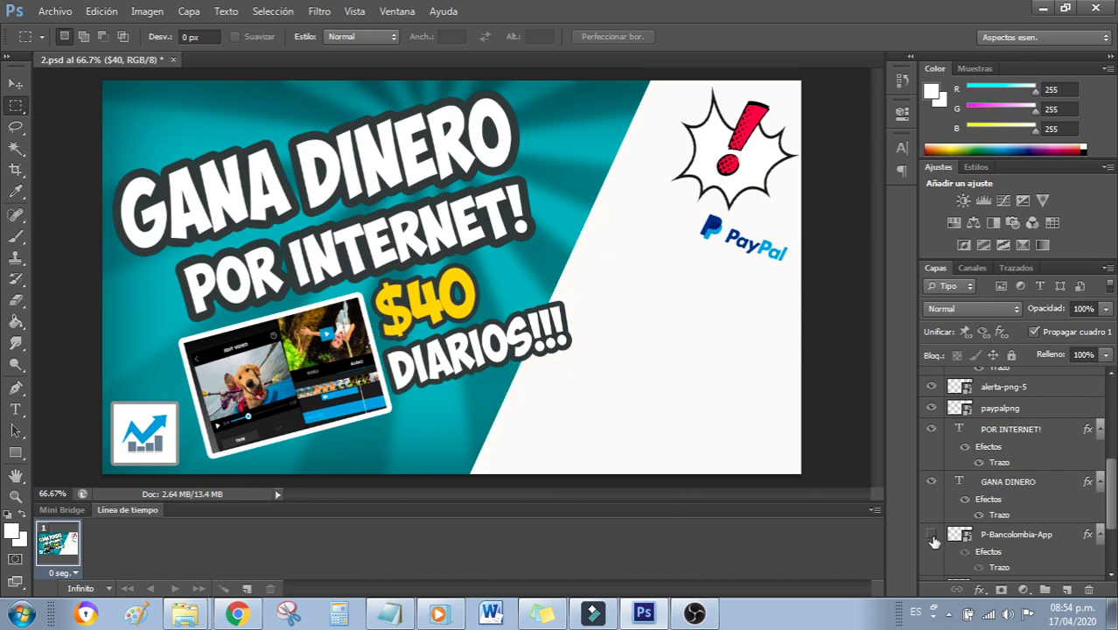
{"action": "left_click", "coordinate": [931, 535]}
{"action": "left_click_drag", "start_coordinate": [1111, 481], "coordinate": [1112, 411]}
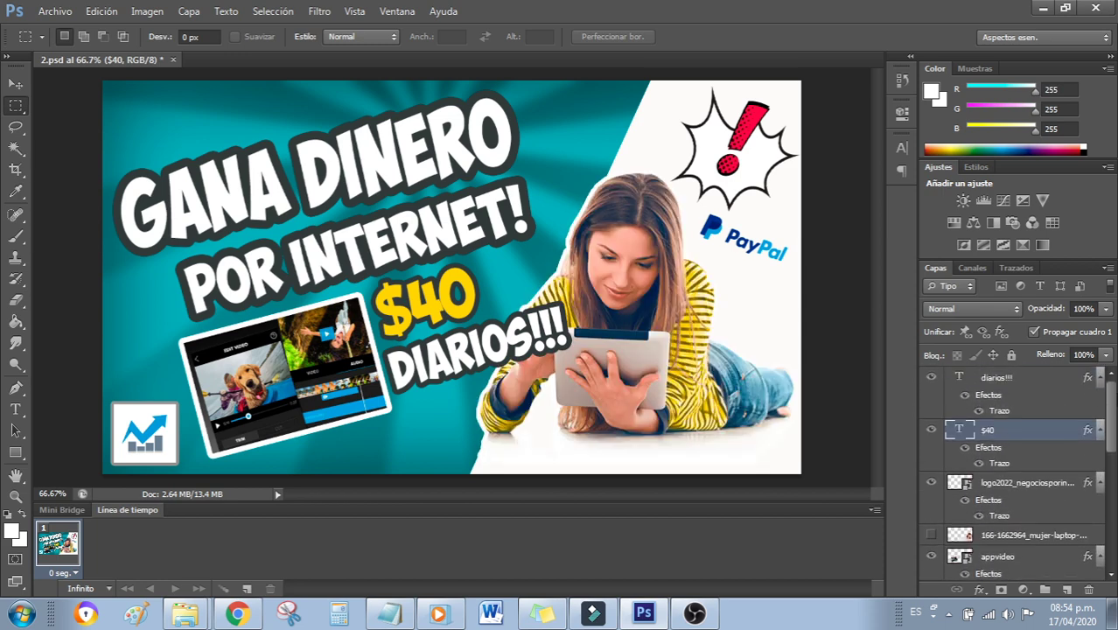
{"action": "left_click", "coordinate": [931, 378]}
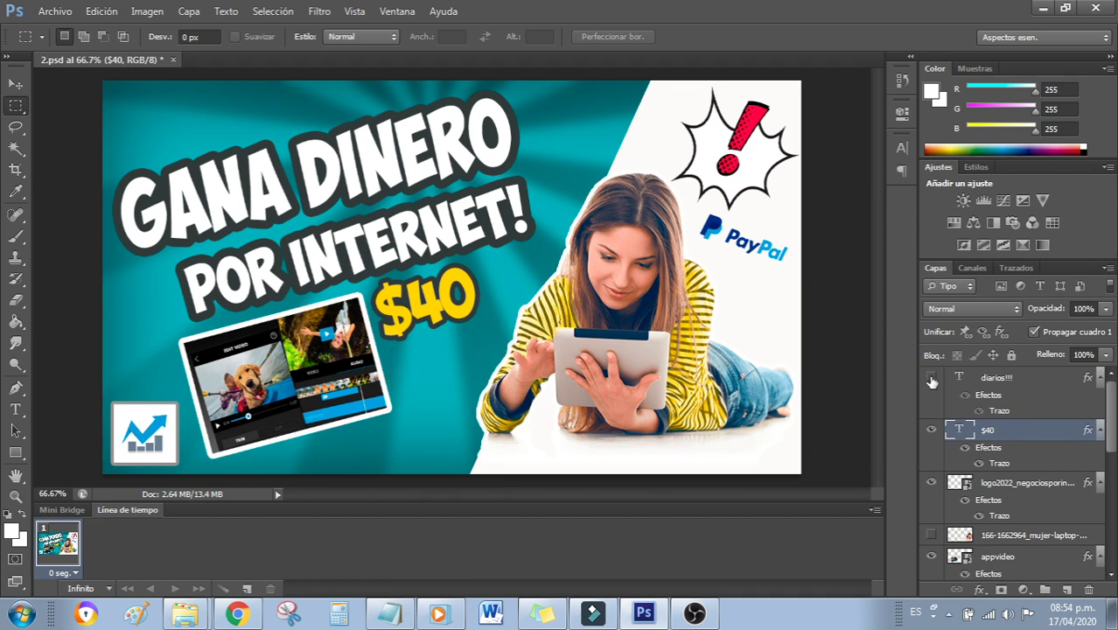
{"action": "left_click", "coordinate": [931, 378]}
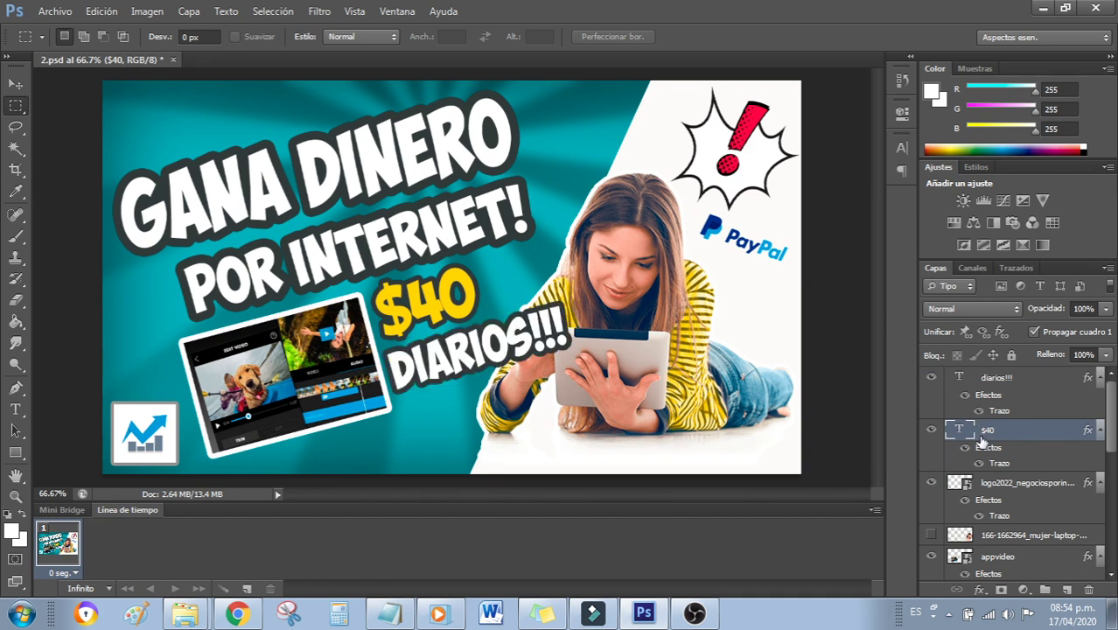
Open the diarios!!! text layer for editing, place the cursor in the text, and return to the Fiverr page in Chrome
{"action": "double_click", "coordinate": [958, 382]}
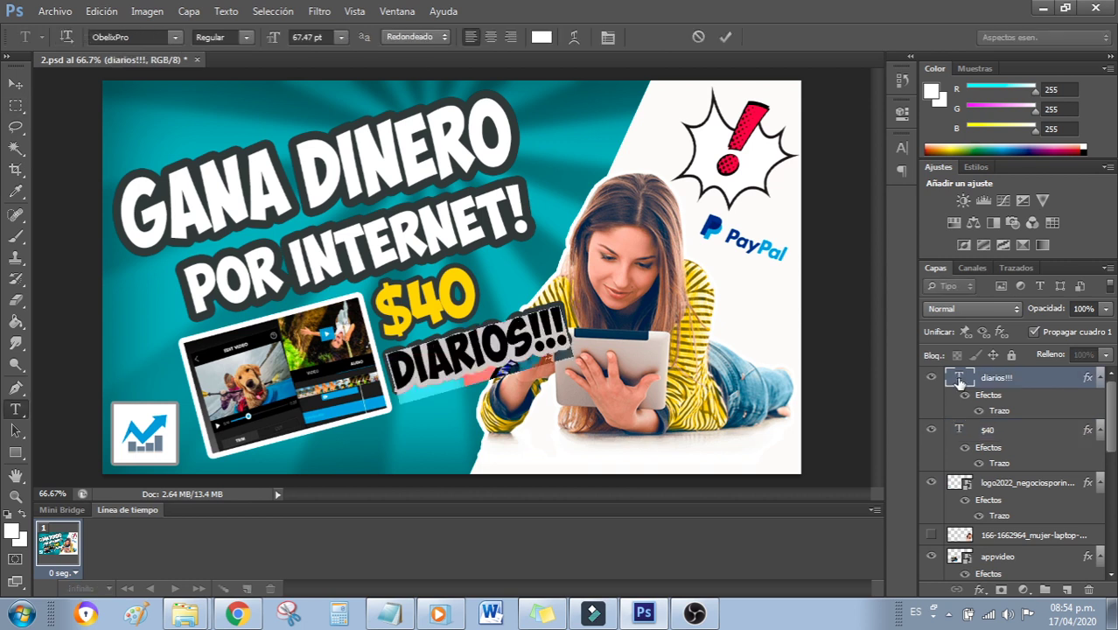
{"action": "left_click", "coordinate": [442, 367]}
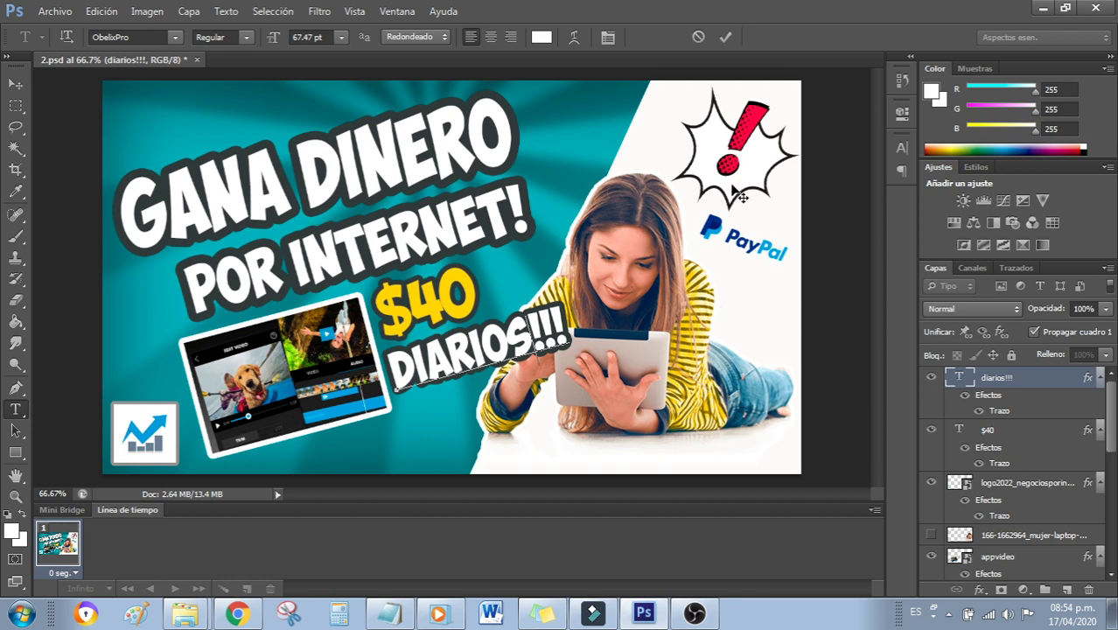
{"action": "left_click", "coordinate": [1043, 9]}
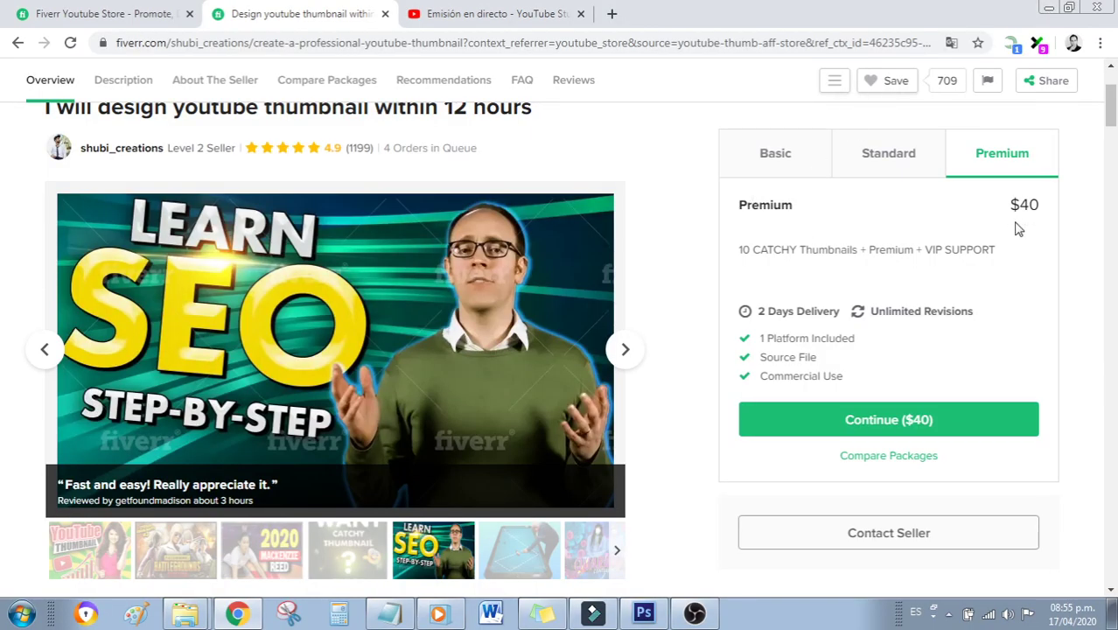
Review the Standard and Basic packages and advance the gallery to the Quarantine Contrabando sample
{"action": "left_click", "coordinate": [889, 171]}
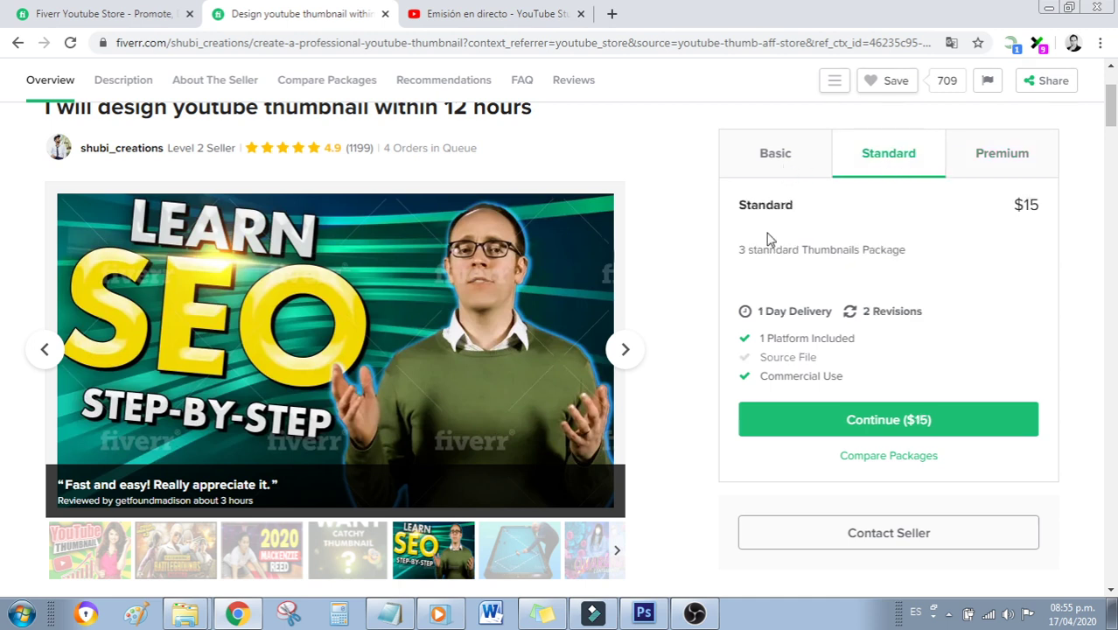
{"action": "left_click", "coordinate": [781, 179]}
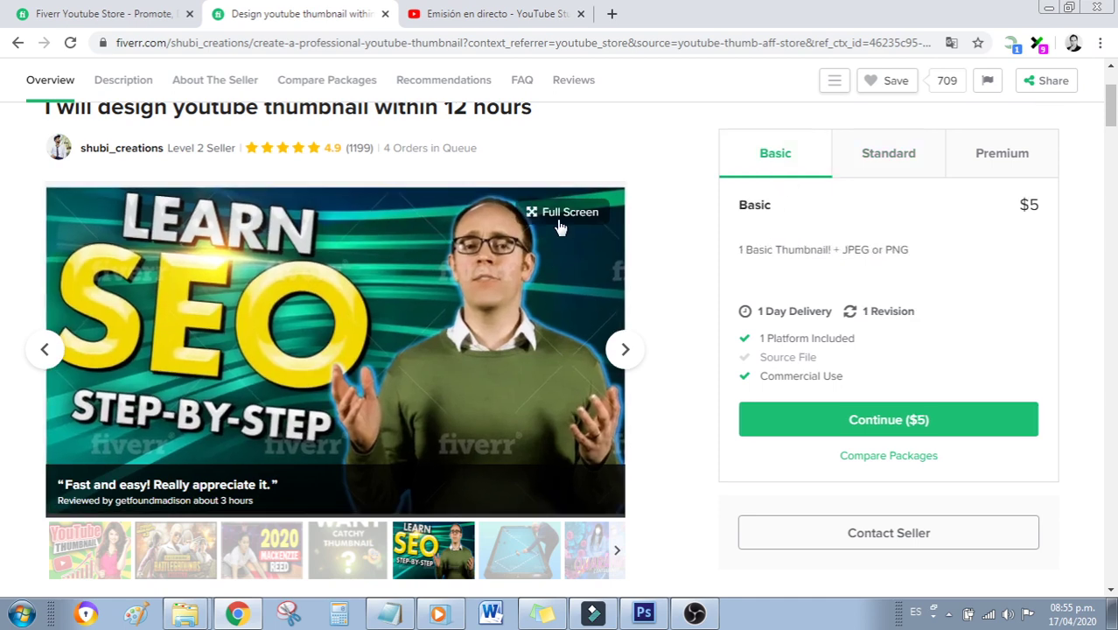
{"action": "left_click", "coordinate": [635, 356]}
{"action": "left_click", "coordinate": [635, 358]}
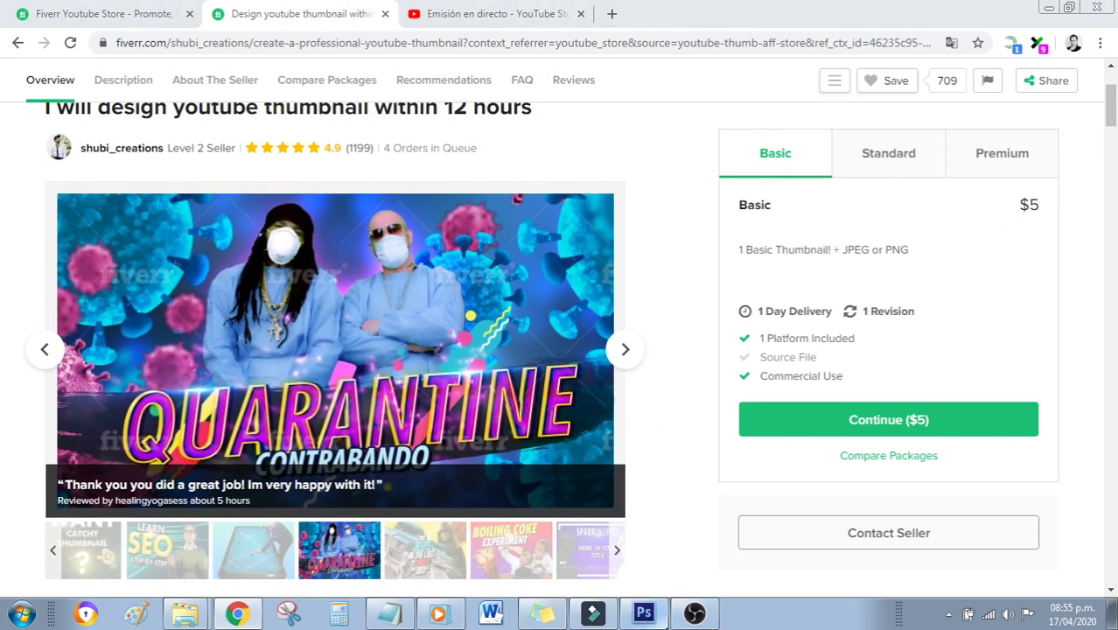
Review the Standard package on Fiverr and briefly bring up the Photoshop thumbnail for comparison
{"action": "left_click", "coordinate": [643, 612]}
{"action": "left_click", "coordinate": [644, 613]}
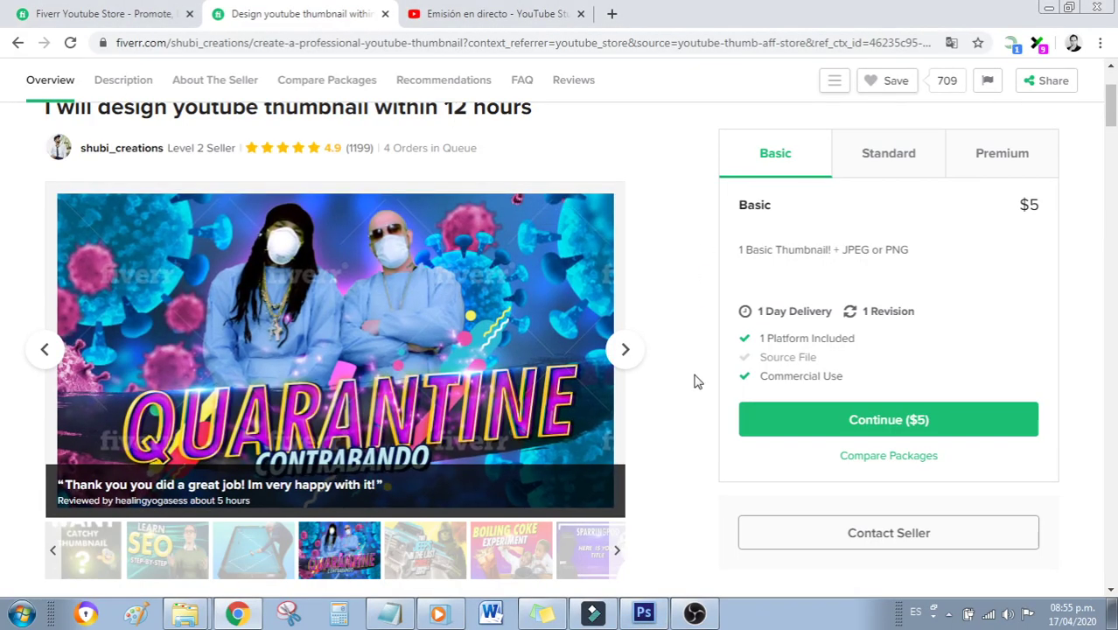
{"action": "left_click", "coordinate": [915, 174]}
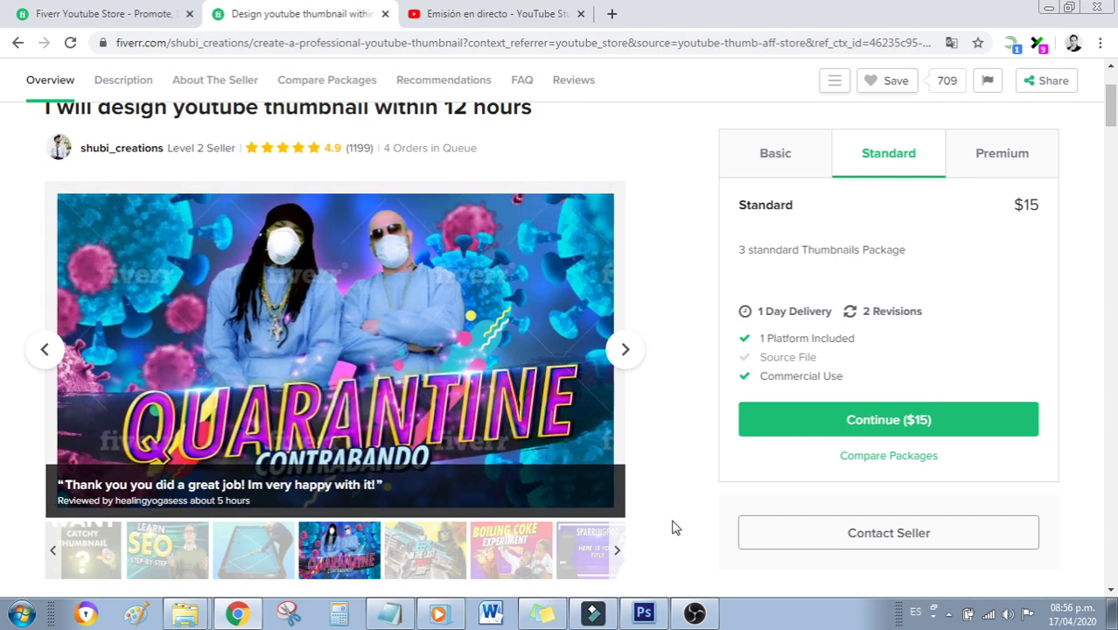
{"action": "left_click", "coordinate": [644, 613]}
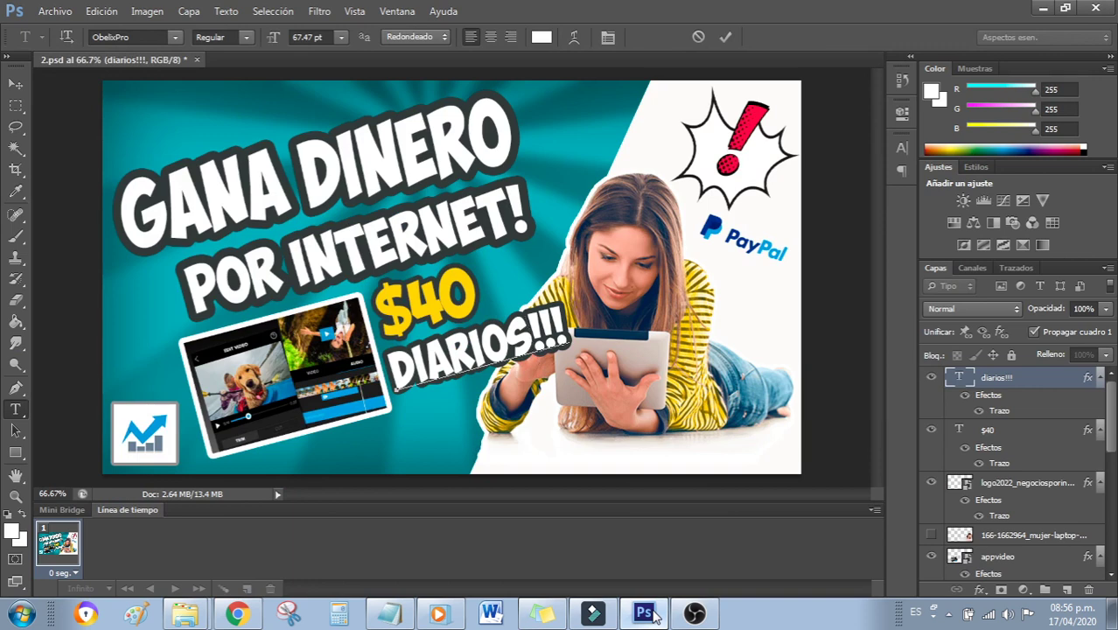
{"action": "left_click", "coordinate": [654, 615]}
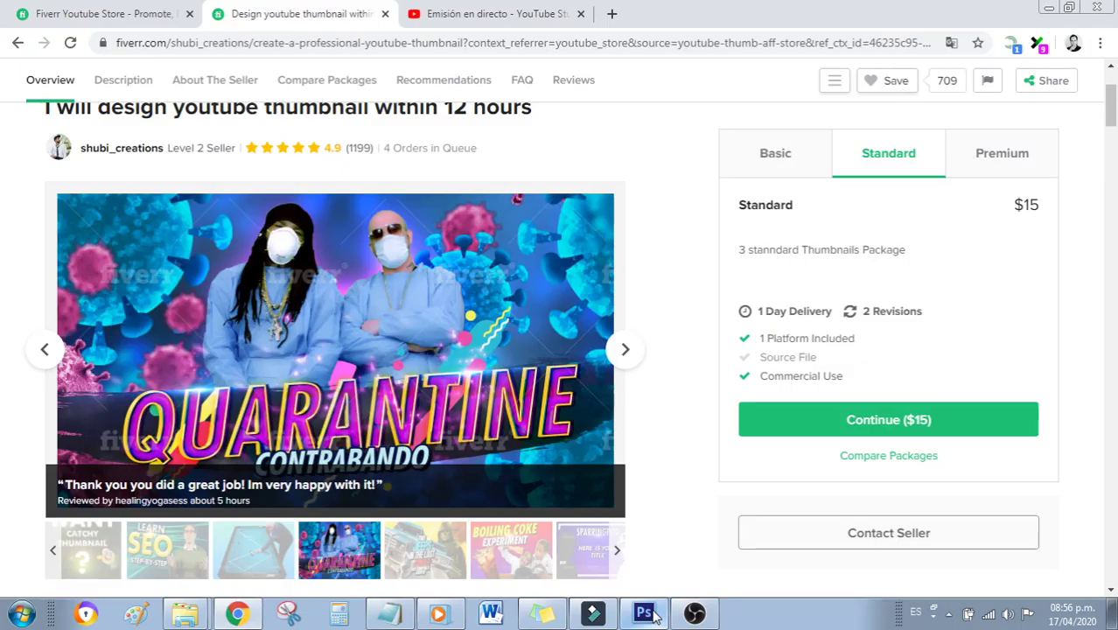
Switch to the Filmora intro project and move the playhead to the start of the timeline
{"action": "left_click", "coordinate": [594, 615]}
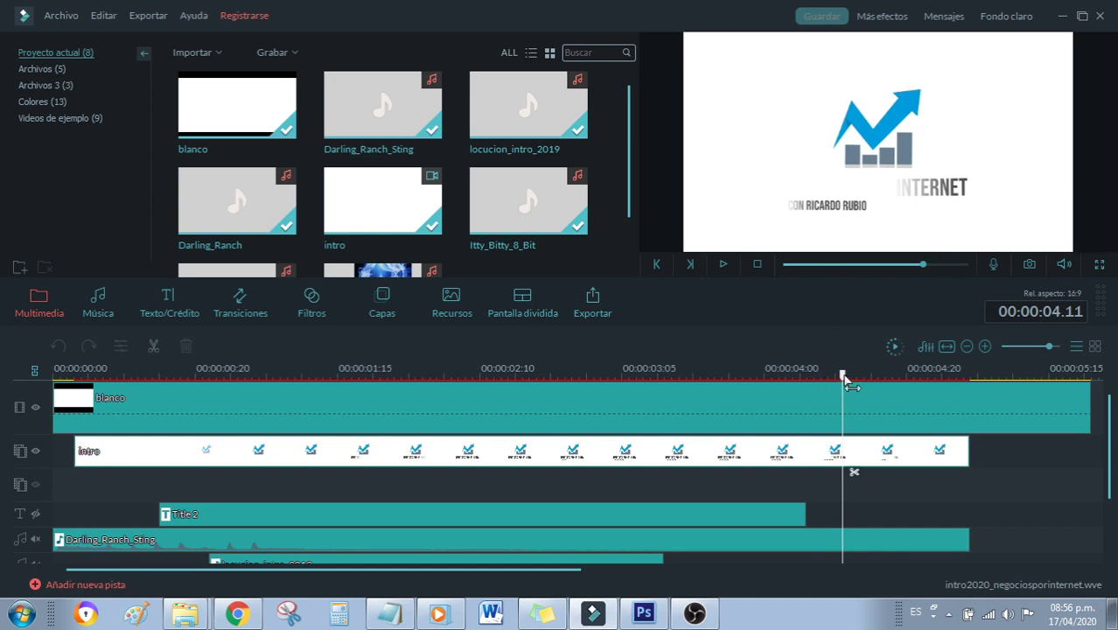
{"action": "left_click_drag", "start_coordinate": [842, 376], "coordinate": [2, 407]}
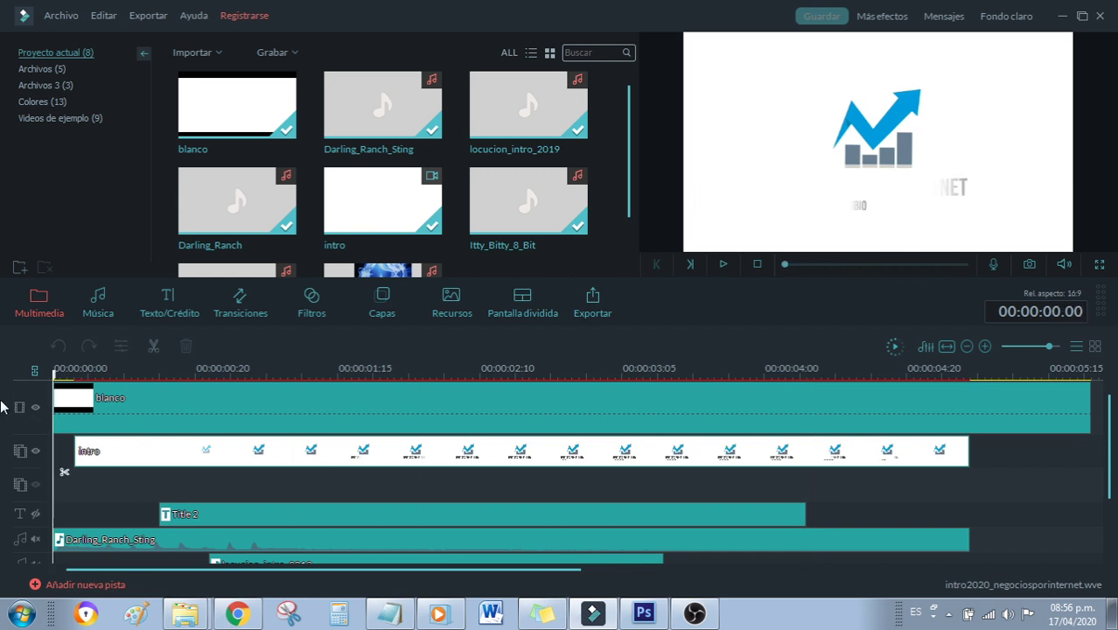
Play the intro project in the Filmora preview and minimize the media player window that covers the editor
{"action": "left_click", "coordinate": [438, 612]}
{"action": "left_click", "coordinate": [498, 14]}
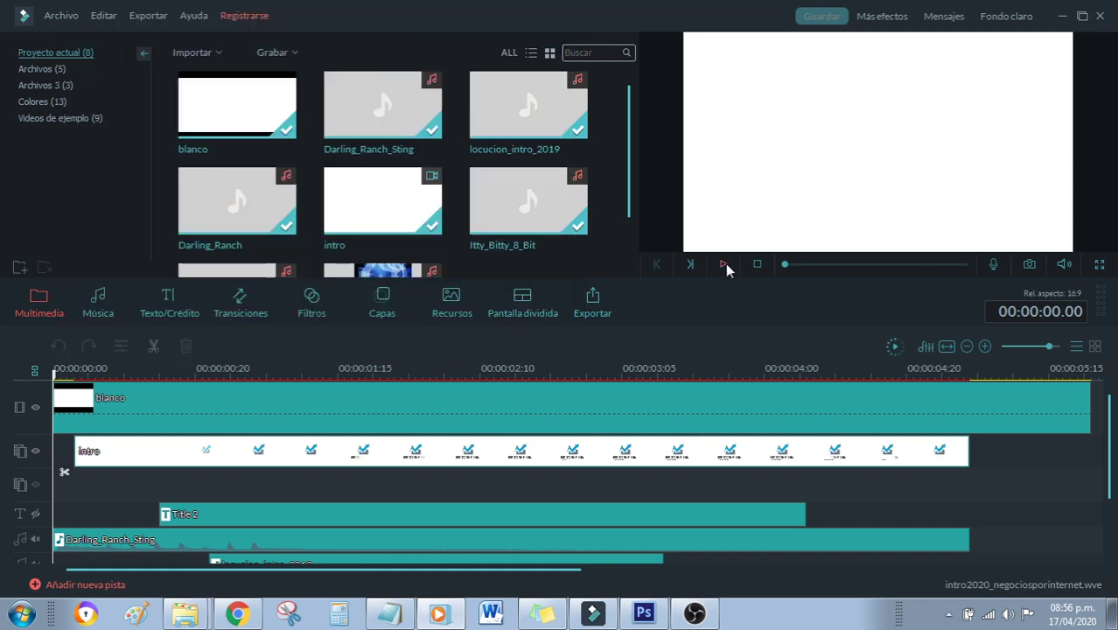
{"action": "left_click", "coordinate": [725, 264]}
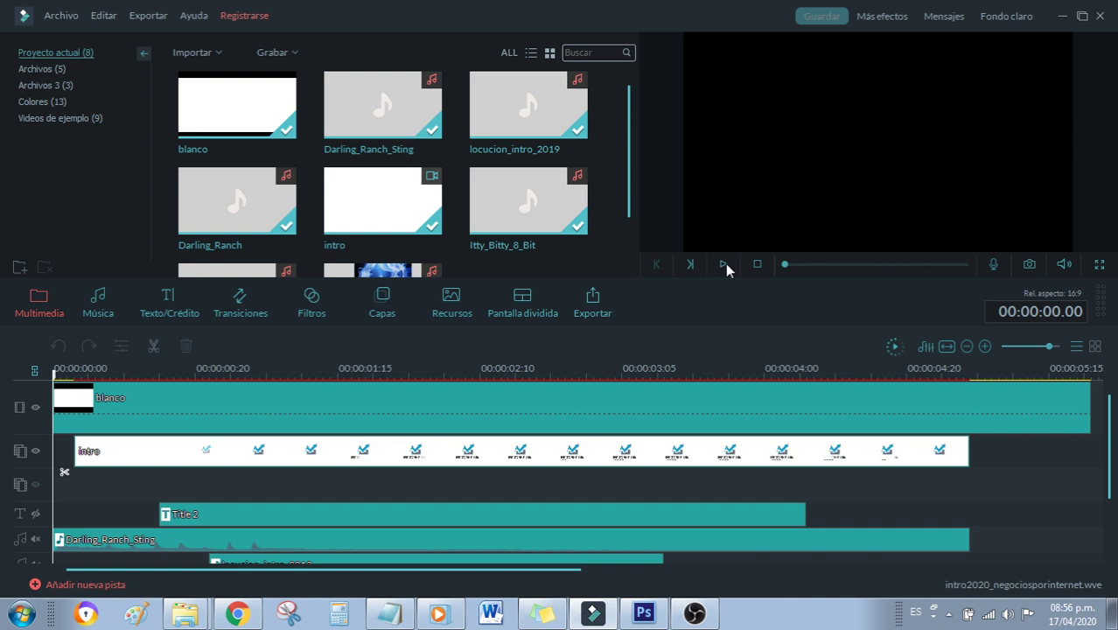
{"action": "left_click", "coordinate": [438, 613]}
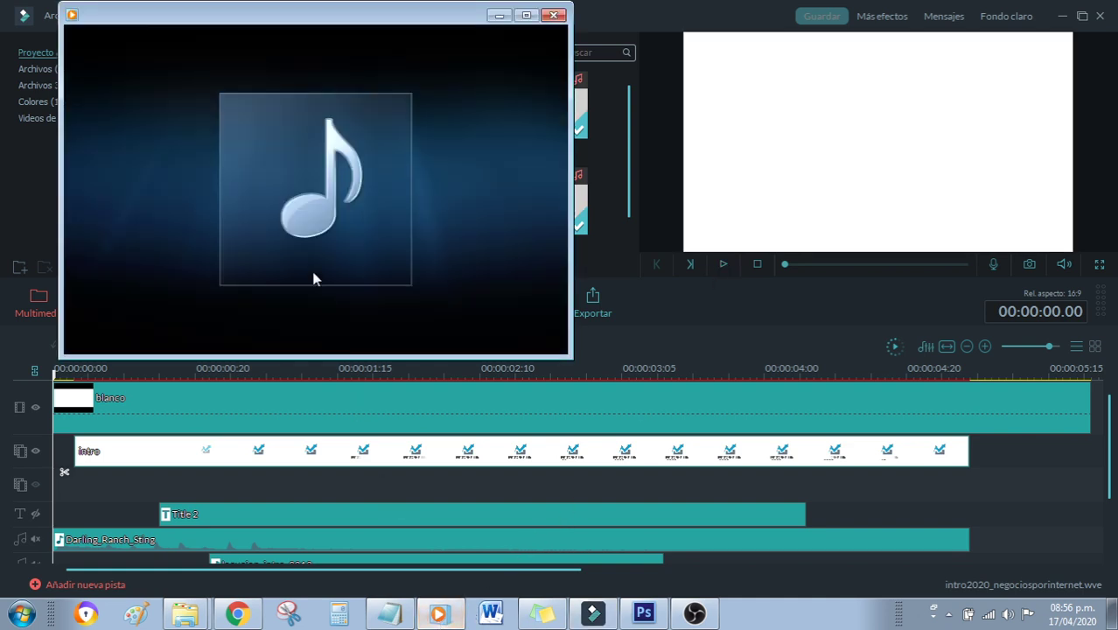
{"action": "left_click", "coordinate": [498, 15]}
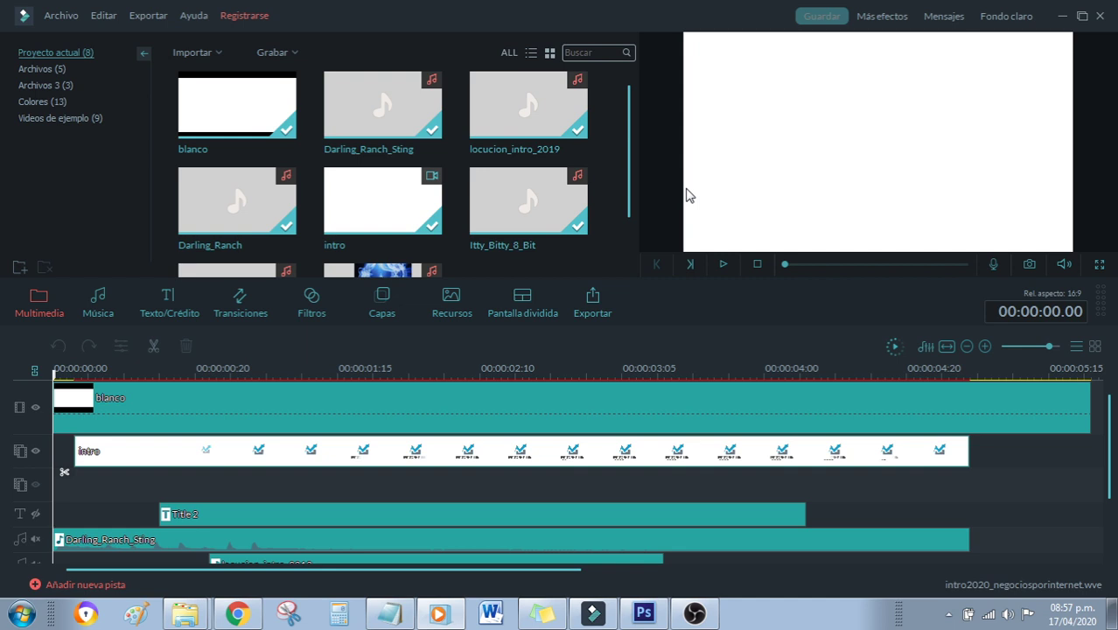
Switch to Chrome and review the YouTube thumbnail listing on Fiverr with its Standard package from the page's beginning
{"action": "mouse_move", "coordinate": [567, 105]}
{"action": "left_click", "coordinate": [237, 613]}
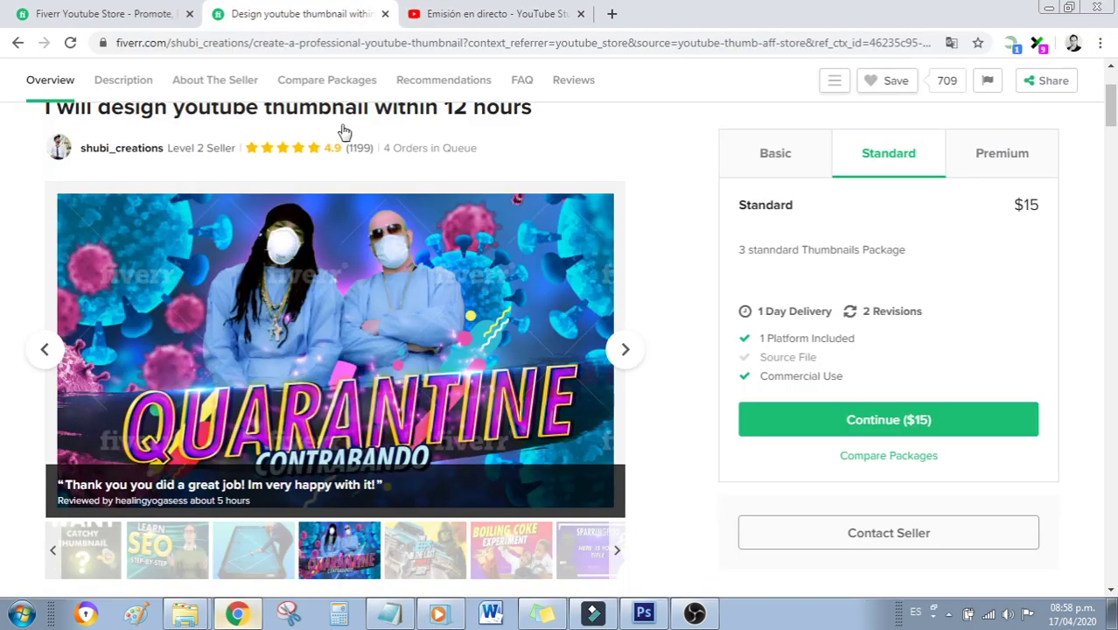
{"action": "left_click", "coordinate": [13, 46]}
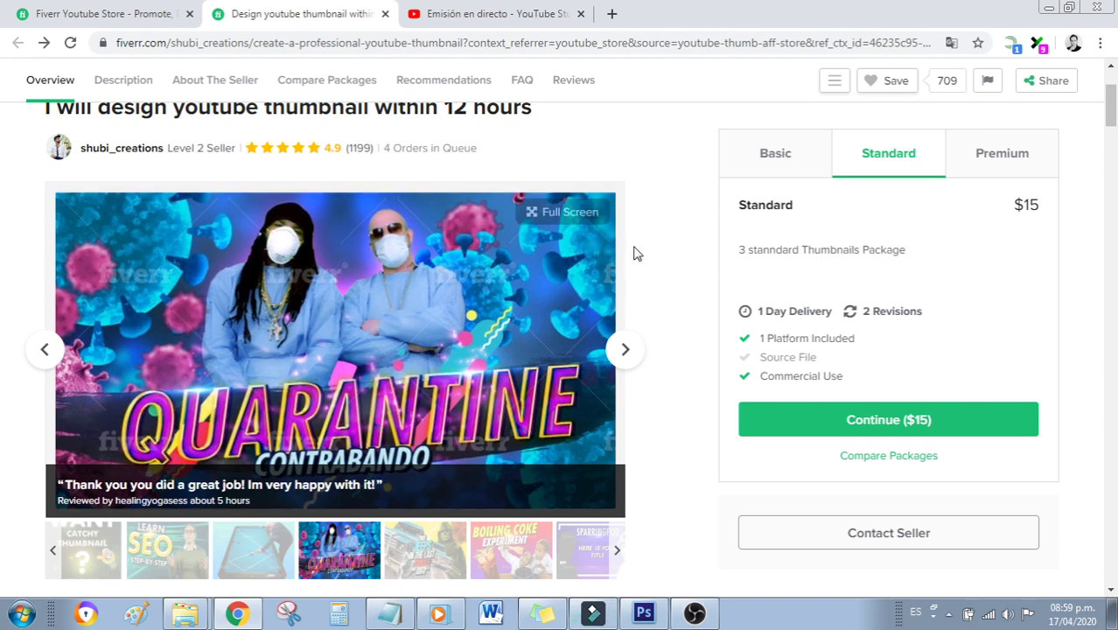
{"action": "mouse_move", "coordinate": [621, 226]}
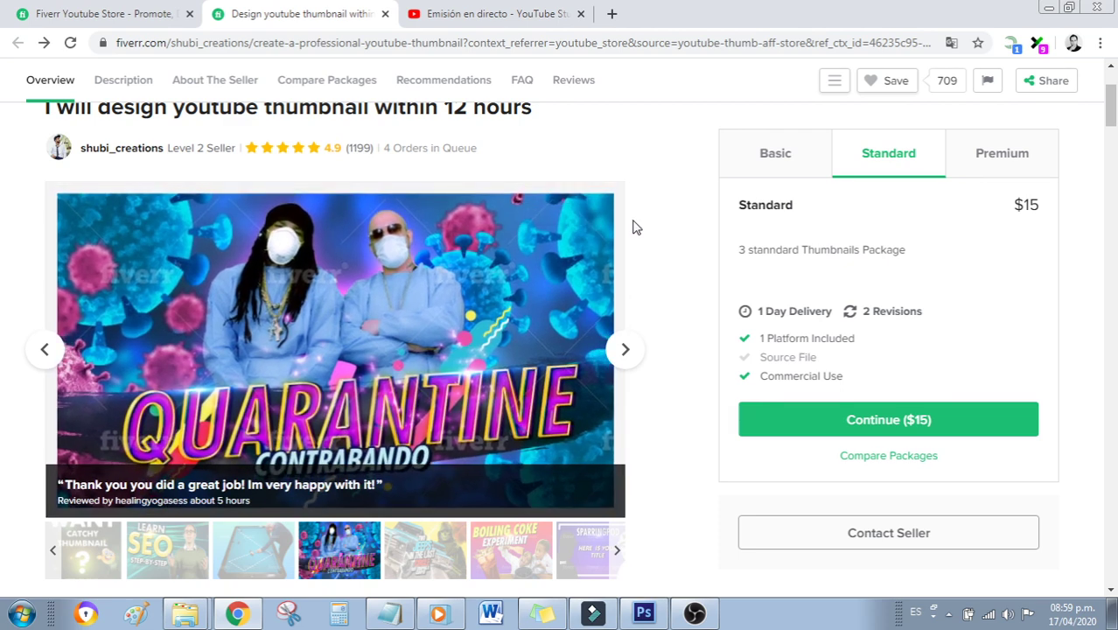
{"action": "scroll", "coordinate": [323, 190], "scroll_direction": "up", "scroll_amount": 2}
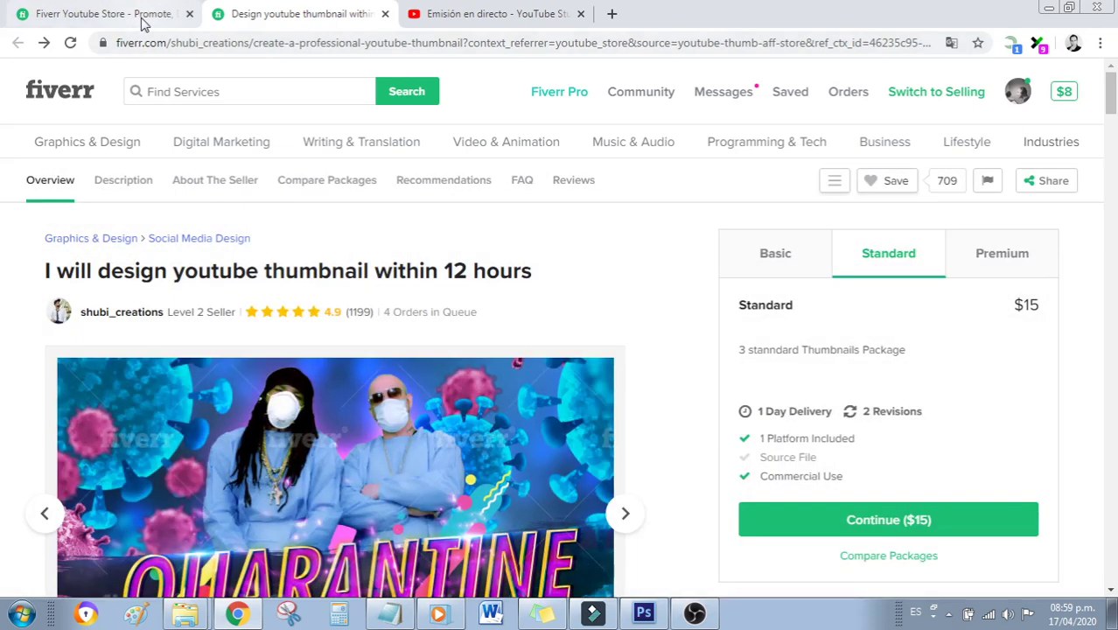
Switch to the Fiverr Youtube Store page and find the Catch More Attention With Intros & Outros section
{"action": "left_click", "coordinate": [143, 23]}
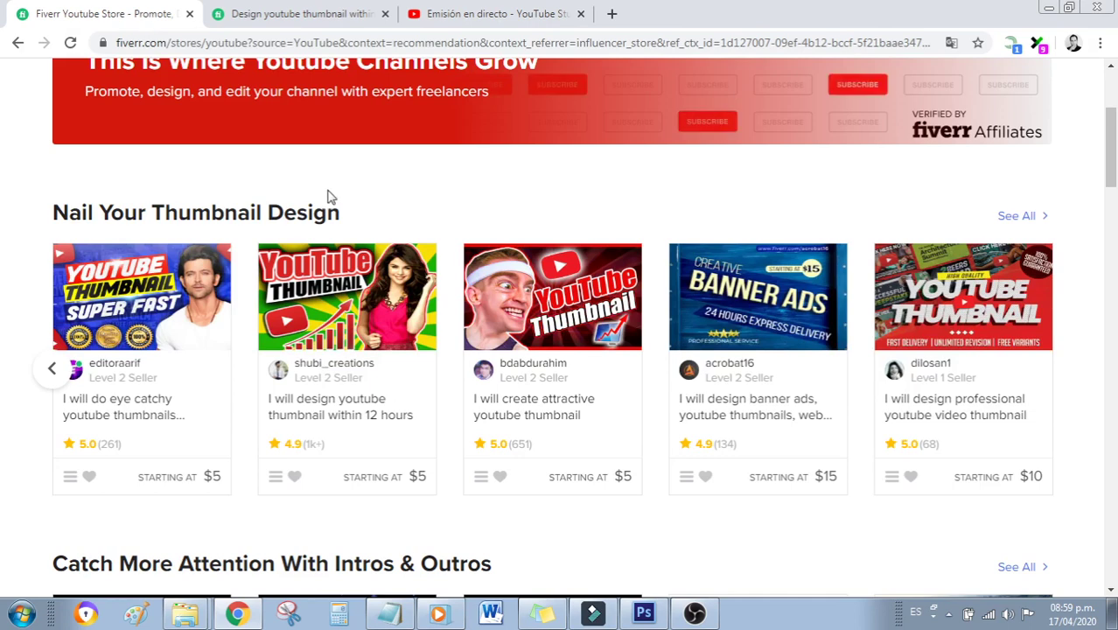
{"action": "scroll", "coordinate": [353, 209], "scroll_direction": "down", "scroll_amount": 3}
{"action": "scroll", "coordinate": [353, 208], "scroll_direction": "down", "scroll_amount": 2}
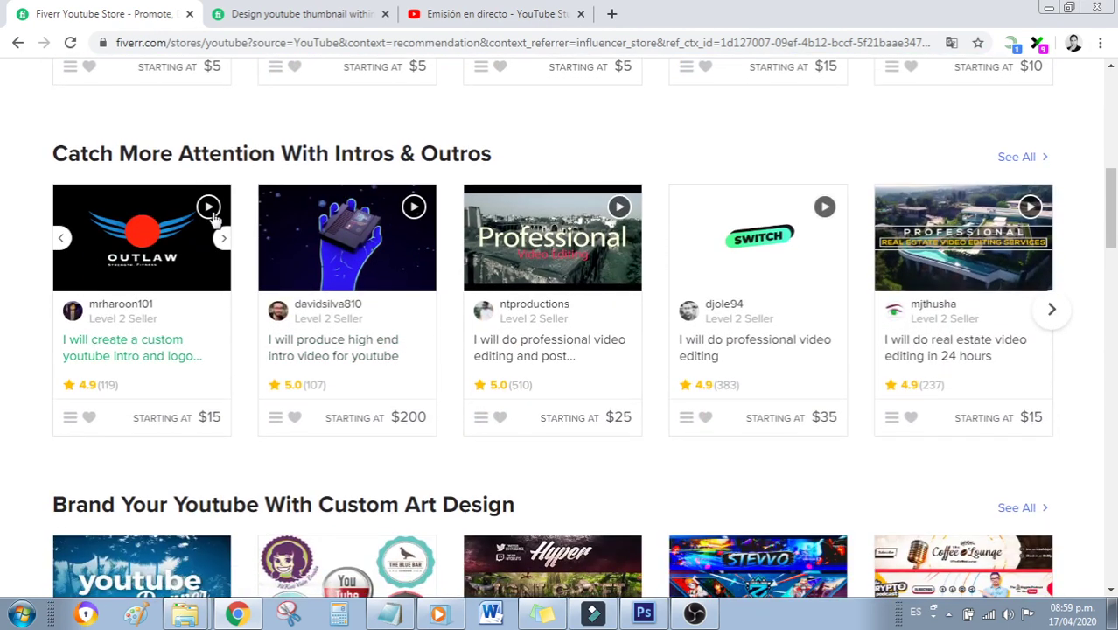
Browse the sample images of the custom YouTube intro and logo listing and return to its Outlaw sample
{"action": "left_click", "coordinate": [224, 238]}
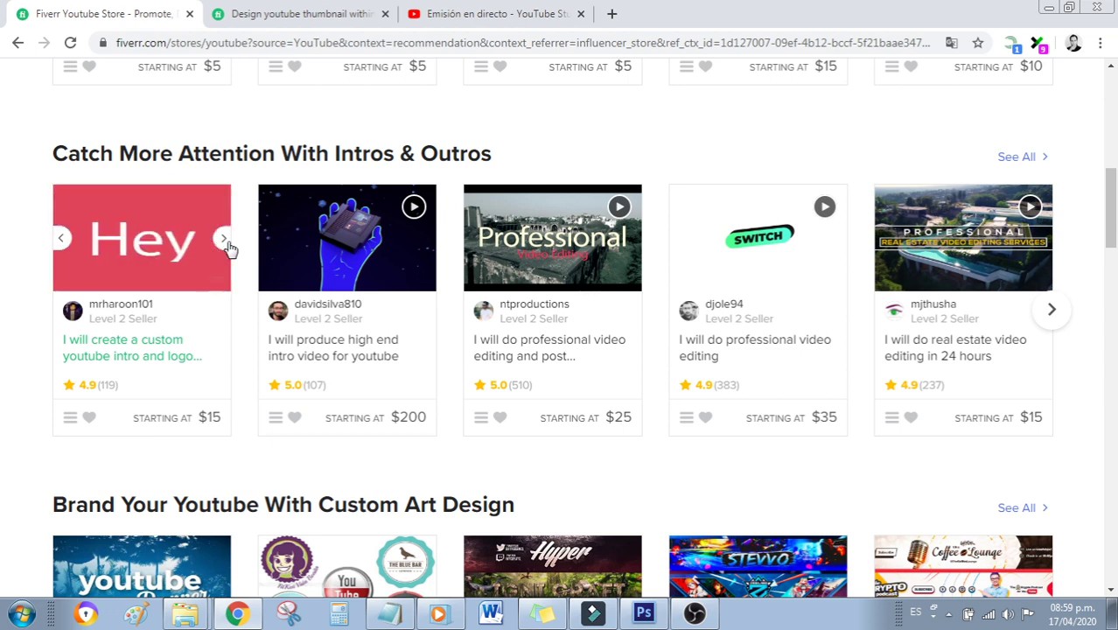
{"action": "left_click", "coordinate": [225, 243]}
{"action": "left_click", "coordinate": [225, 243]}
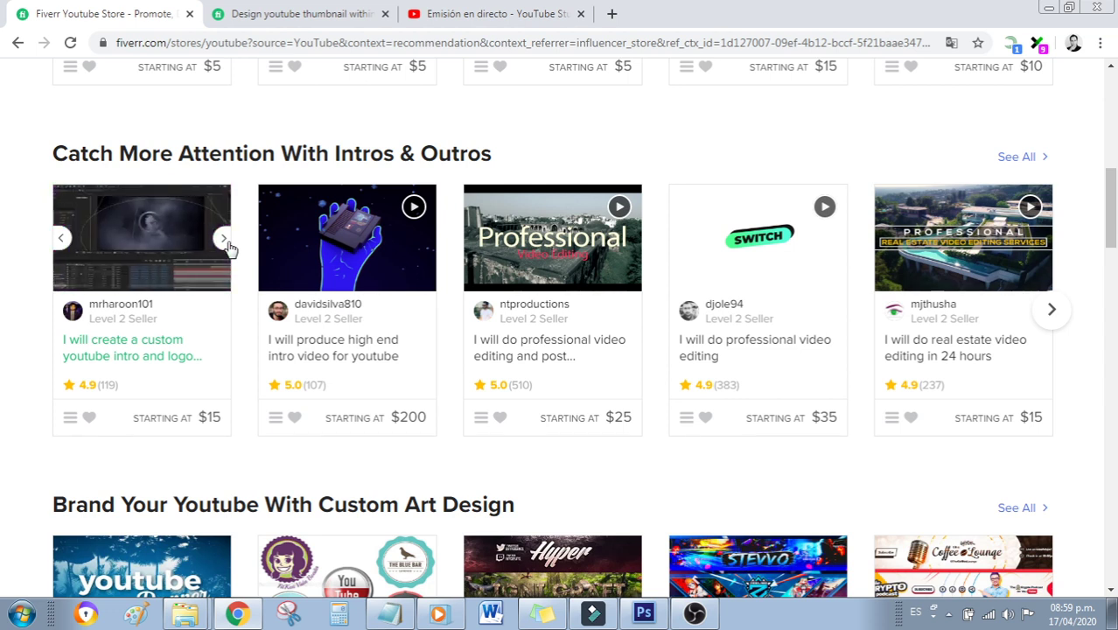
{"action": "left_click", "coordinate": [61, 239]}
{"action": "left_click", "coordinate": [61, 239]}
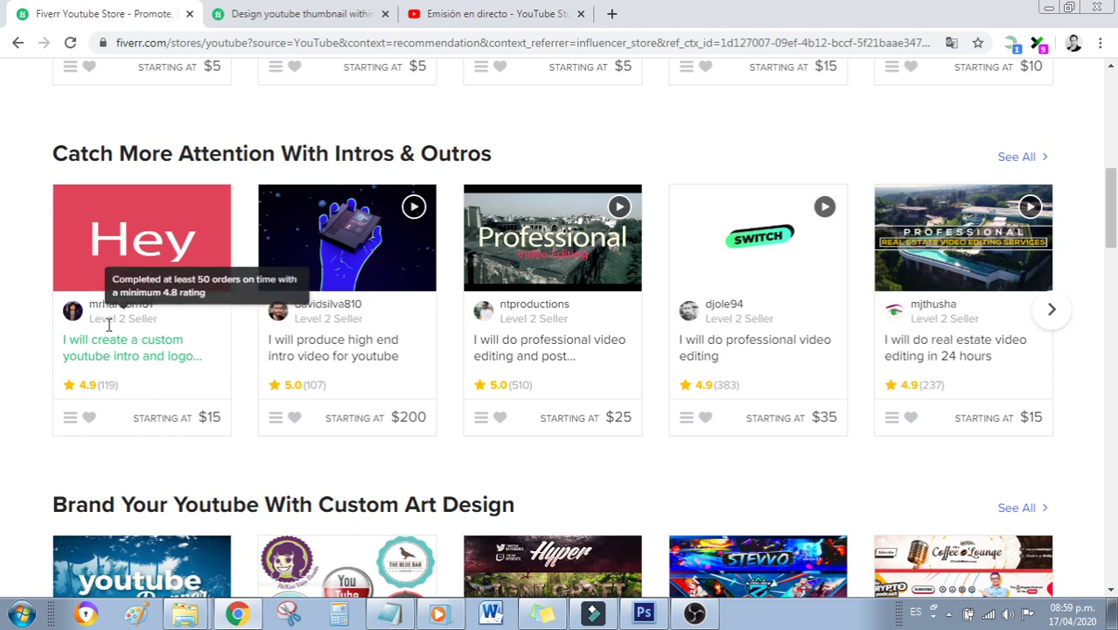
{"action": "left_click", "coordinate": [61, 239]}
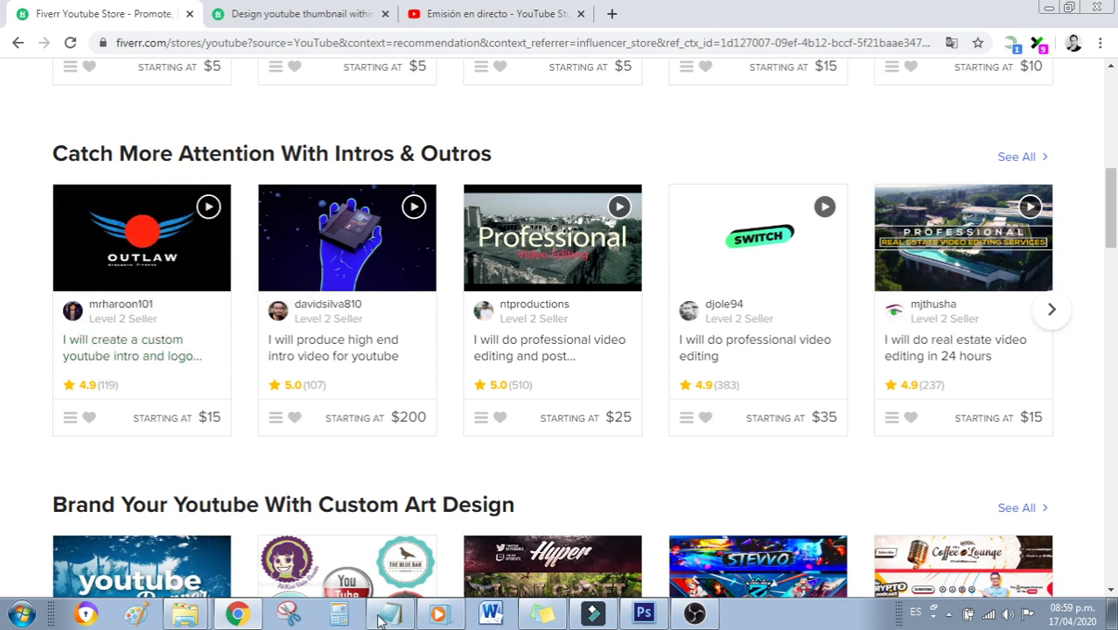
Minimize the media player and play the sample videos of the custom YouTube intro and high end intro video listings
{"action": "left_click", "coordinate": [439, 616]}
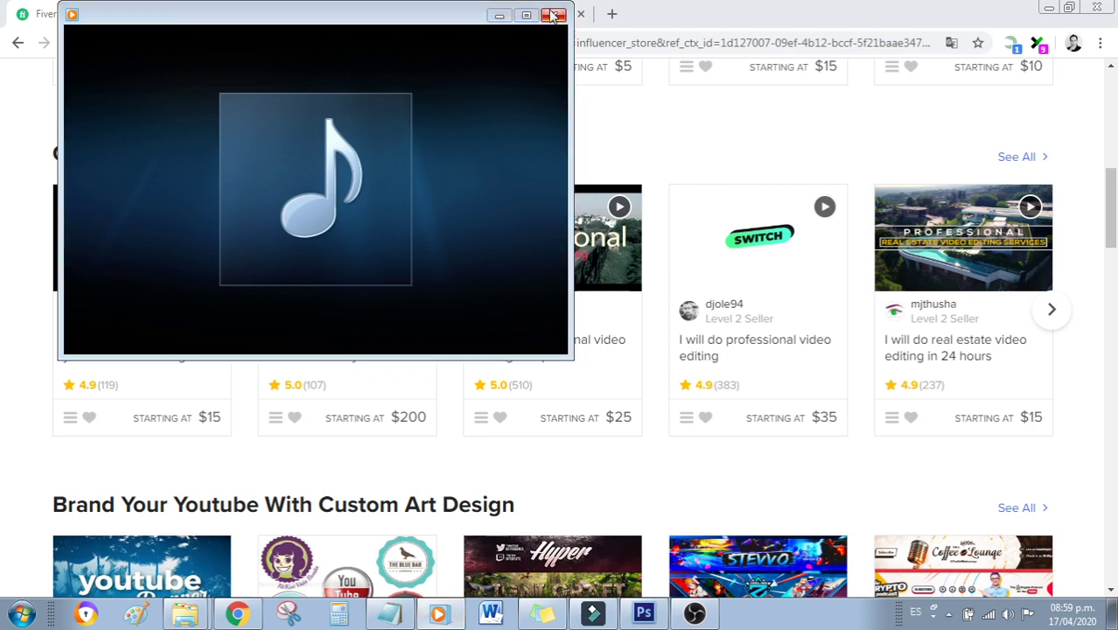
{"action": "left_click", "coordinate": [508, 18]}
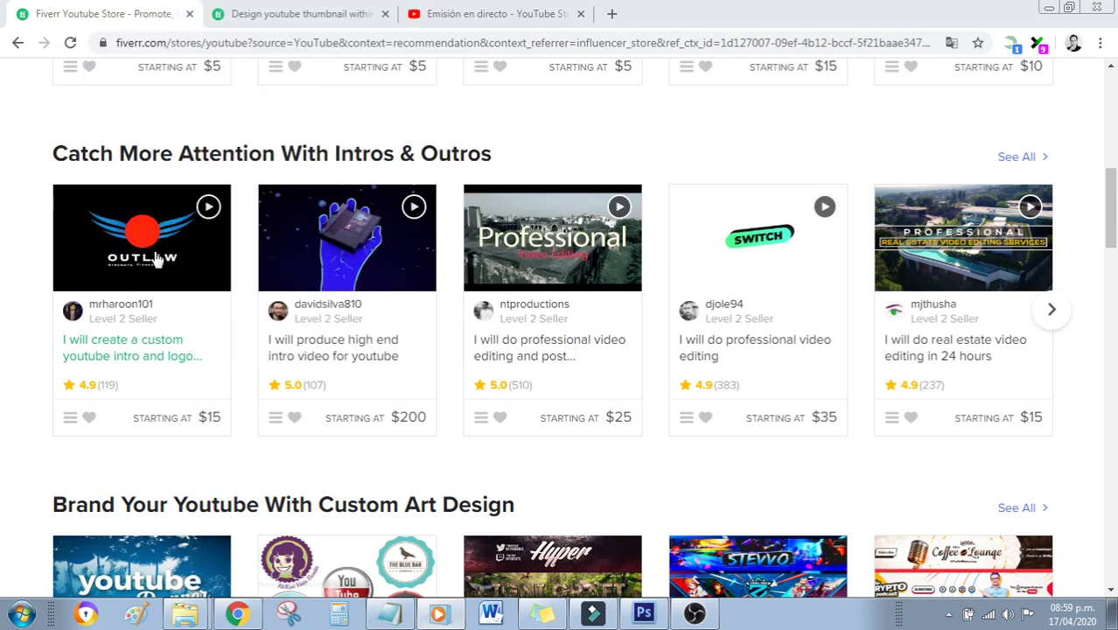
{"action": "left_click", "coordinate": [208, 207]}
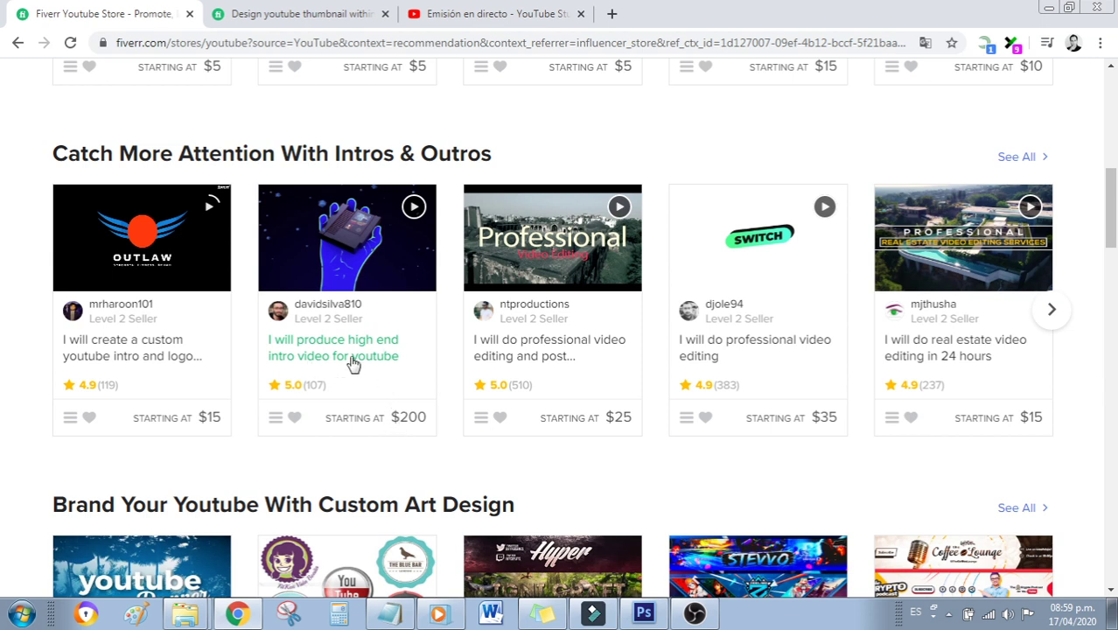
{"action": "left_click", "coordinate": [412, 208]}
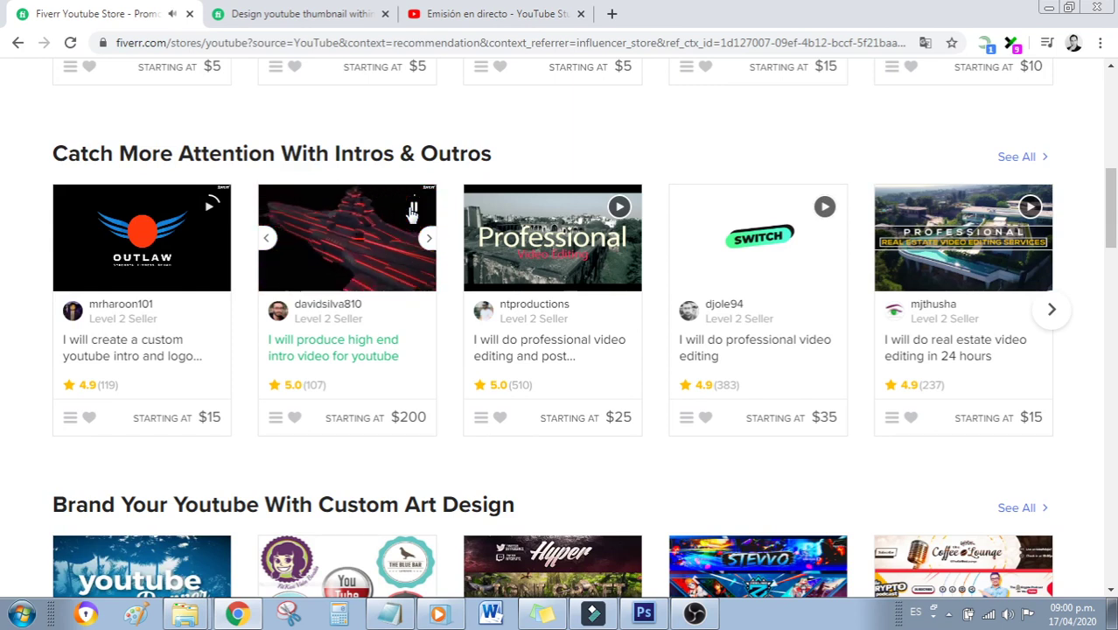